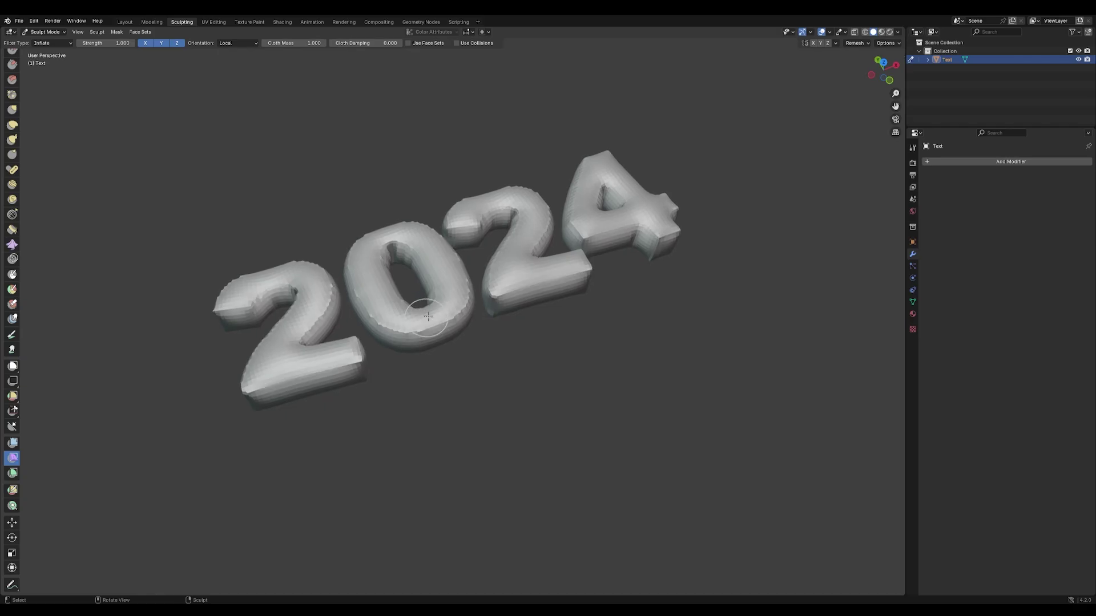
- Inflate the 2024 mesh with the Cloth Filter
{"action": "mouse_move", "coordinate": [428, 311]}
{"action": "left_mouse_down"}
{"action": "mouse_move", "coordinate": [579, 244]}
{"action": "mouse_move", "coordinate": [886, 208]}
{"action": "left_mouse_up"}
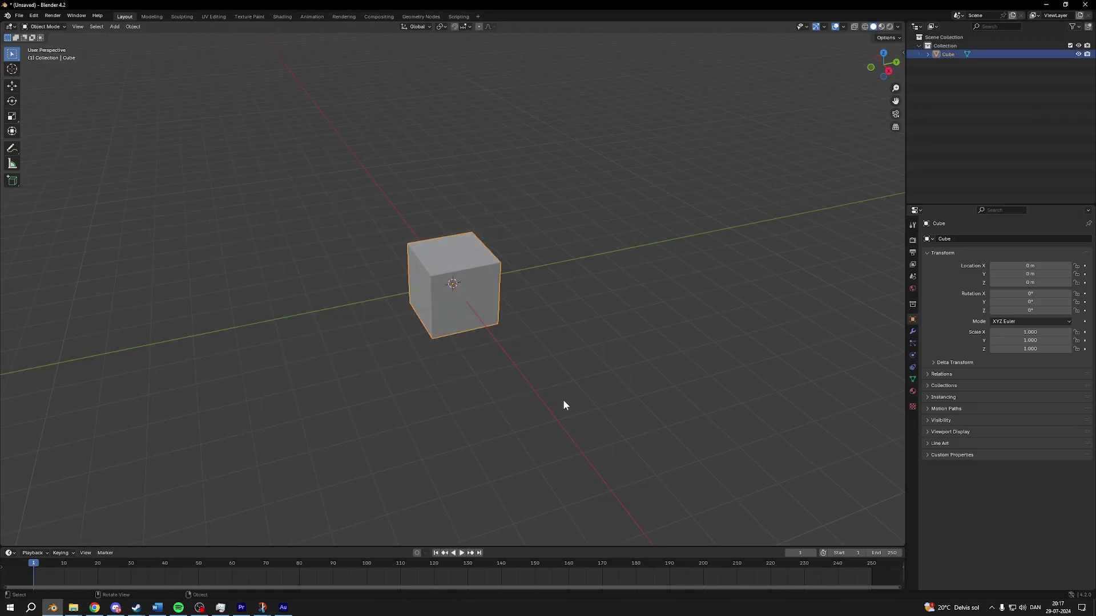
- Delete the default cube and add a text object at the origin
{"action": "key", "text": "Delete"}
{"action": "left_click", "coordinate": [121, 29]}
{"action": "left_click", "coordinate": [125, 70]}
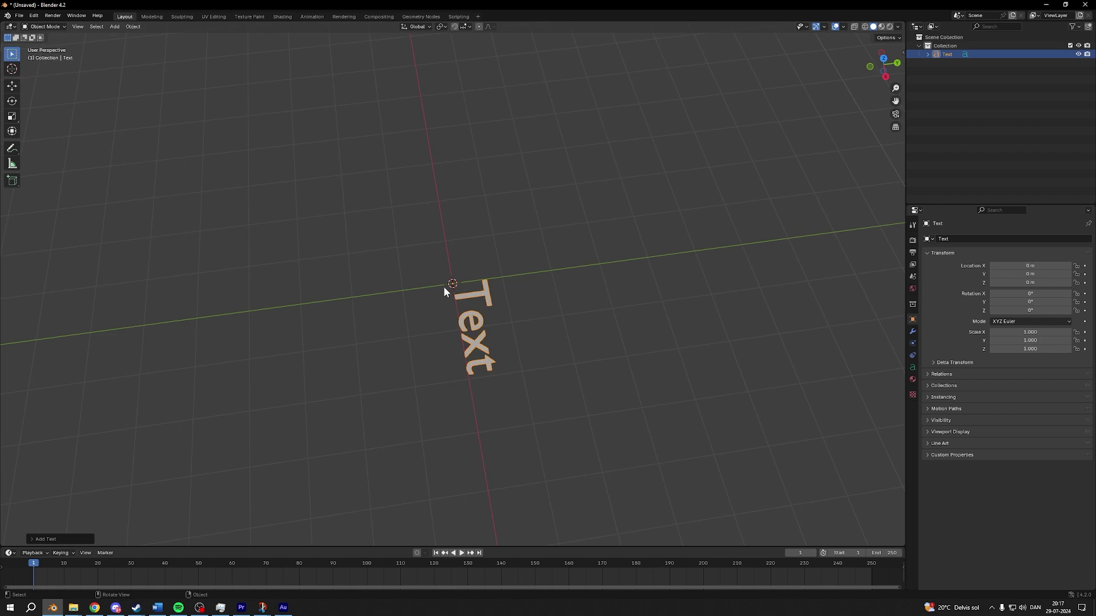
- Replace the text object's default content with 2024
{"action": "middle_click_drag", "start_coordinate": [444, 287], "coordinate": [569, 309]}
{"action": "key", "text": "Tab"}
{"action": "key", "text": "BackSpace"}
{"action": "key", "text": "BackSpace"}
{"action": "key", "text": "BackSpace"}
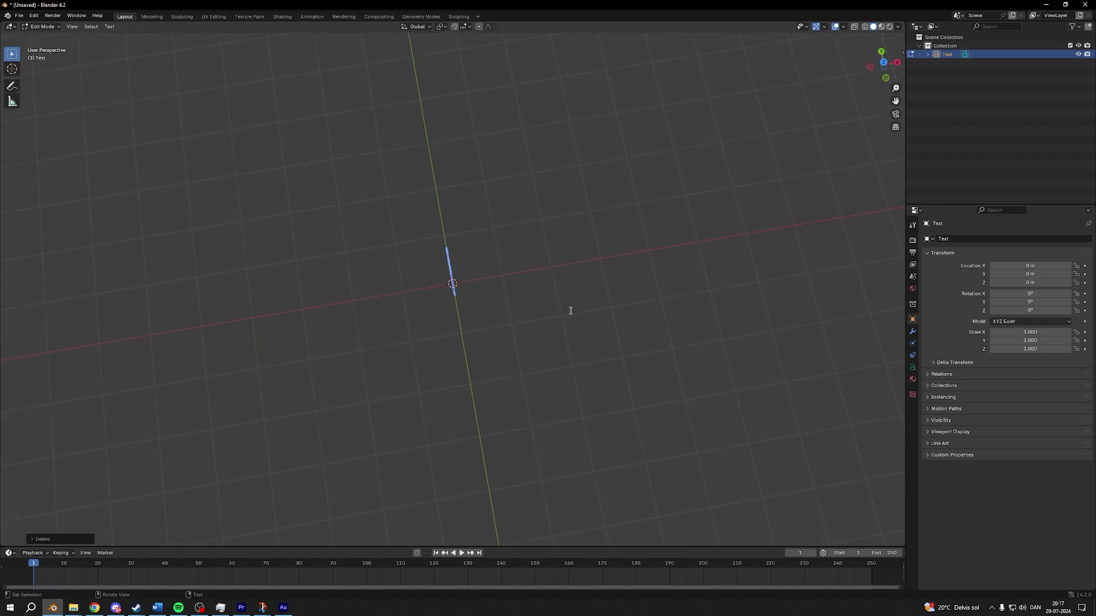
{"action": "type", "text": "2024"}
{"action": "key", "text": "Tab"}
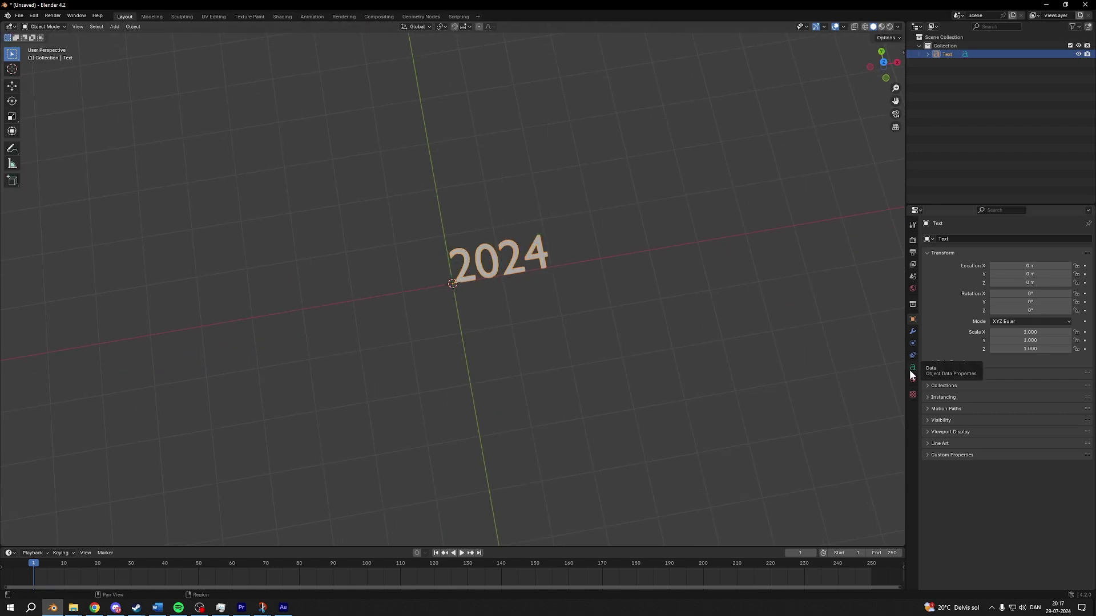
- Load Arial Black as the regular font of the 2024 text
{"action": "left_click", "coordinate": [912, 368]}
{"action": "left_click", "coordinate": [752, 290]}
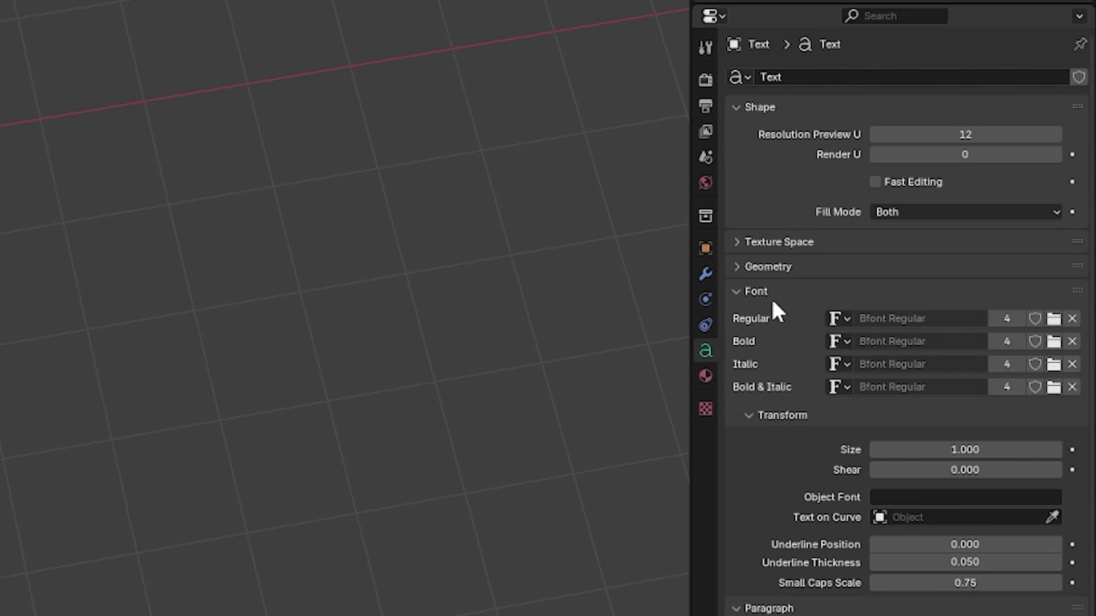
{"action": "left_click", "coordinate": [1052, 319]}
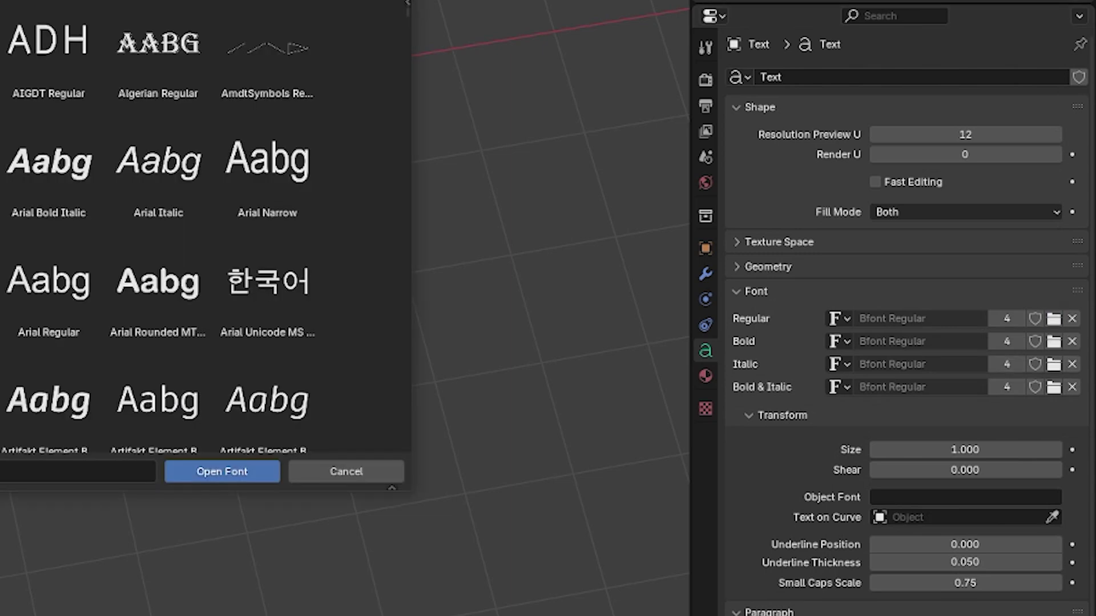
{"action": "double_click", "coordinate": [1, 164]}
- Set the text's horizontal alignment to Center and its vertical alignment to Middle
{"action": "scroll", "coordinate": [976, 481], "scroll_direction": "down", "scroll_amount": 3}
{"action": "left_click", "coordinate": [887, 370]}
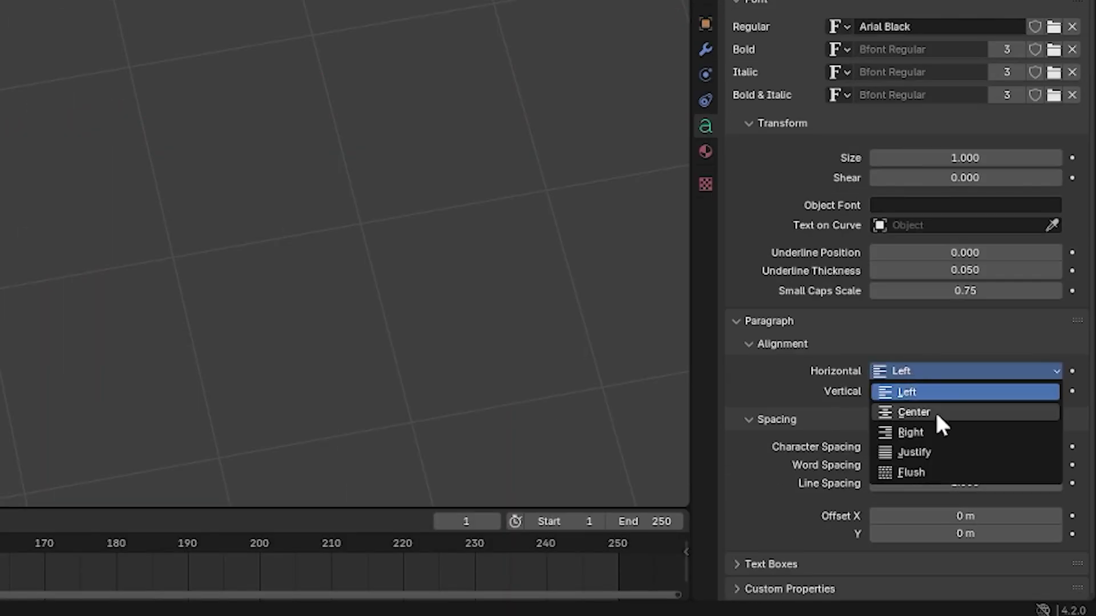
{"action": "left_click", "coordinate": [936, 411]}
{"action": "left_click", "coordinate": [936, 391]}
{"action": "left_click", "coordinate": [949, 450]}
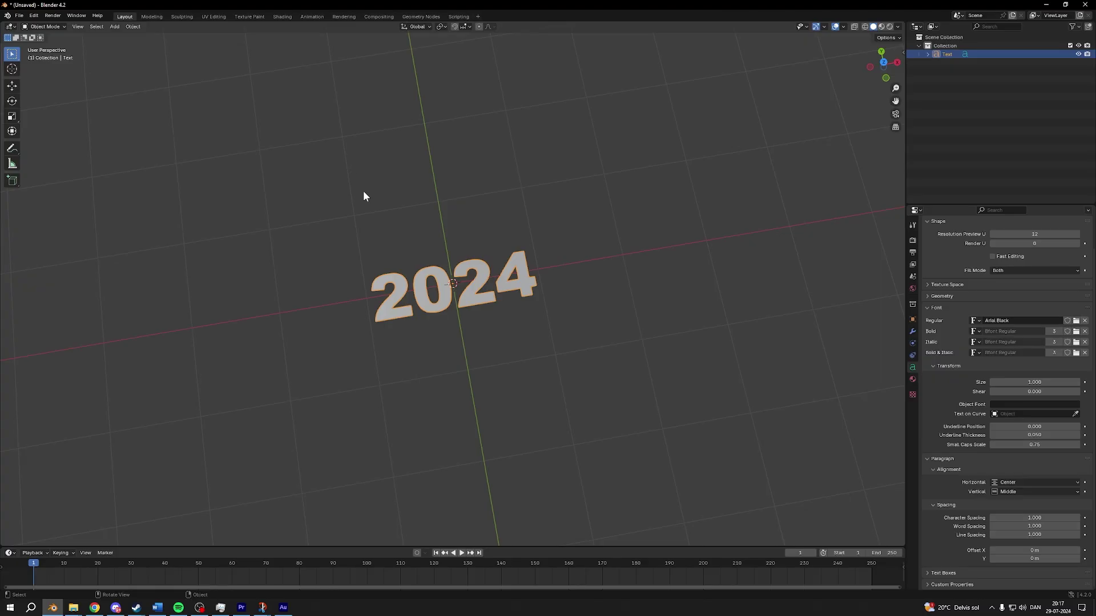
- Convert the 2024 text to a mesh and extrude all its faces upward into thick, solid digits
{"action": "key", "text": "F3"}
{"action": "type", "text": "con"}
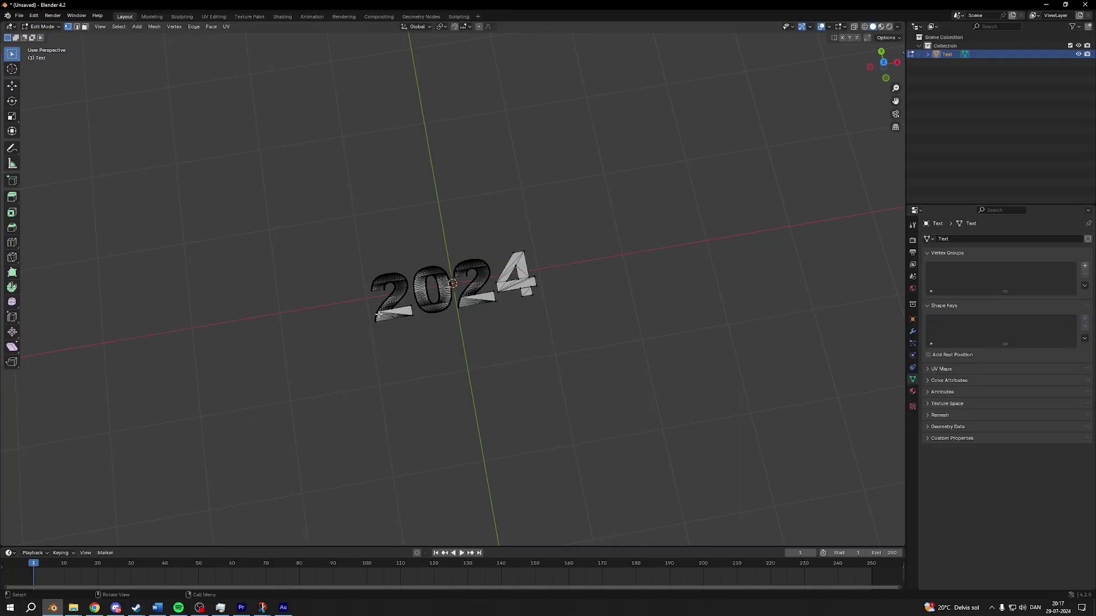
{"action": "middle_click_drag", "start_coordinate": [486, 390], "coordinate": [497, 305]}
{"action": "key", "text": "a"}
{"action": "scroll", "coordinate": [479, 286], "scroll_direction": "up", "scroll_amount": 2}
{"action": "key", "text": "e"}
{"action": "left_click", "coordinate": [436, 247]}
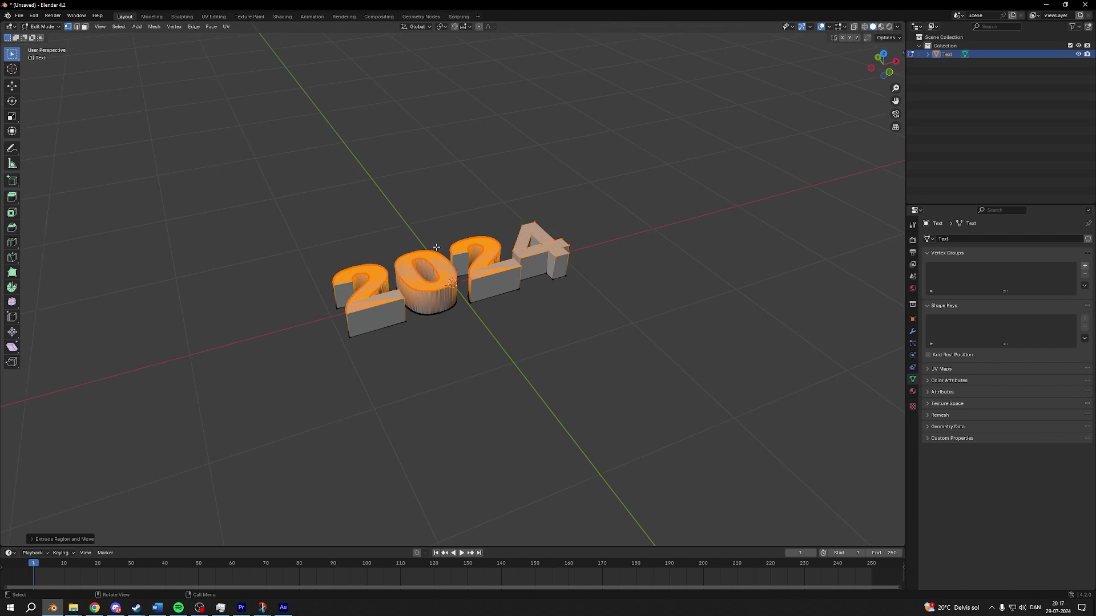
{"action": "scroll", "coordinate": [436, 247], "scroll_direction": "up", "scroll_amount": 1}
{"action": "middle_click_drag", "start_coordinate": [436, 247], "coordinate": [470, 263], "text": "shift"}
{"action": "key", "text": "Tab"}
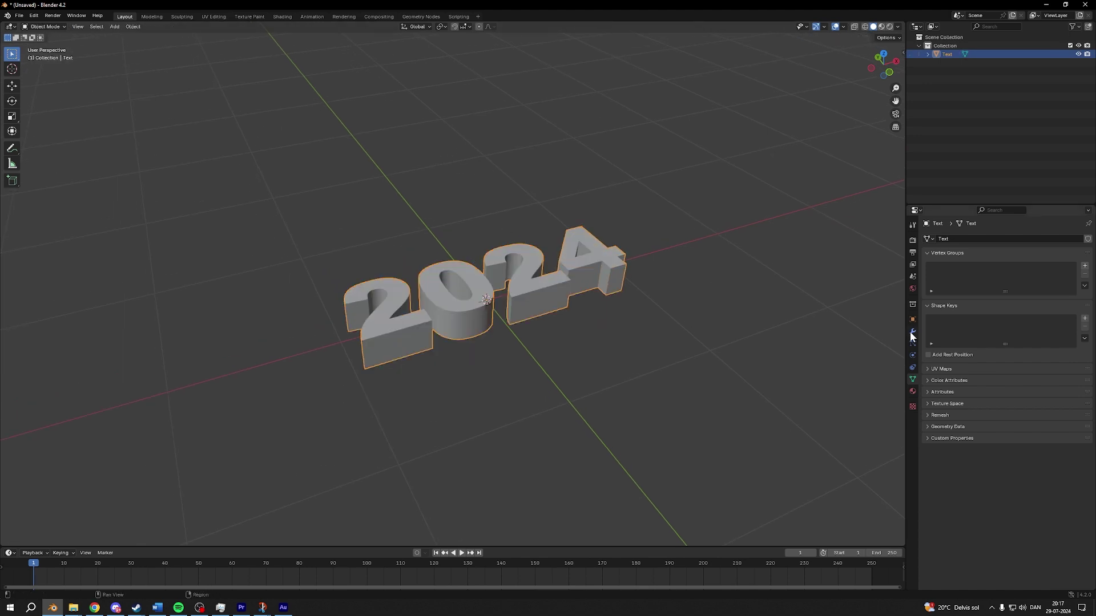
- Add a Remesh modifier to the 2024 mesh with a voxel size of 0.015 m
{"action": "left_click", "coordinate": [910, 331]}
{"action": "left_click", "coordinate": [959, 240]}
{"action": "type", "text": "re"}
{"action": "left_click", "coordinate": [954, 254]}
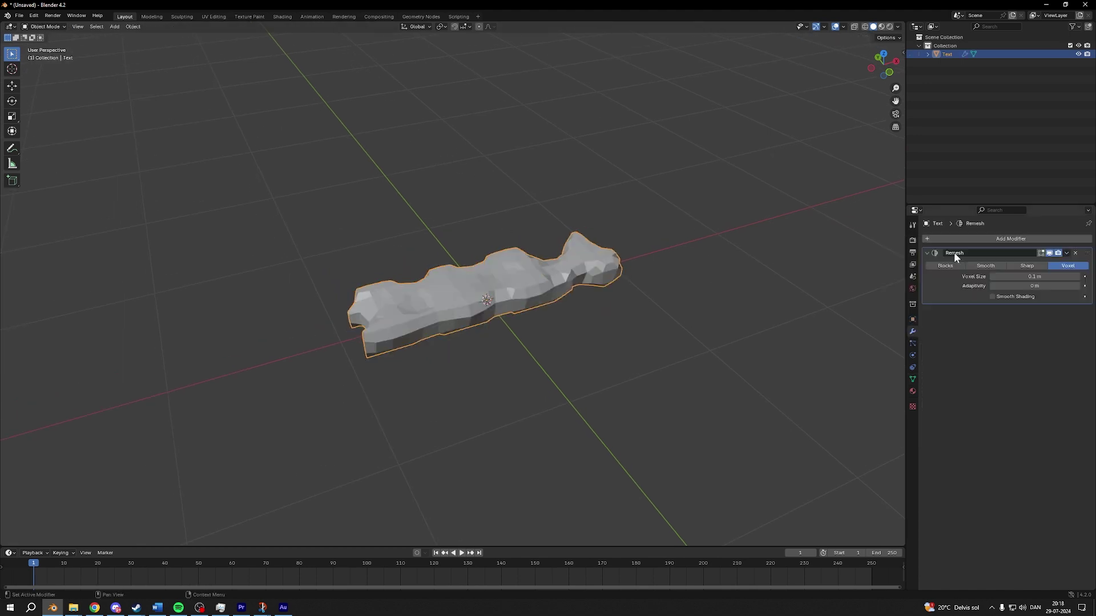
{"action": "double_click", "coordinate": [1029, 276]}
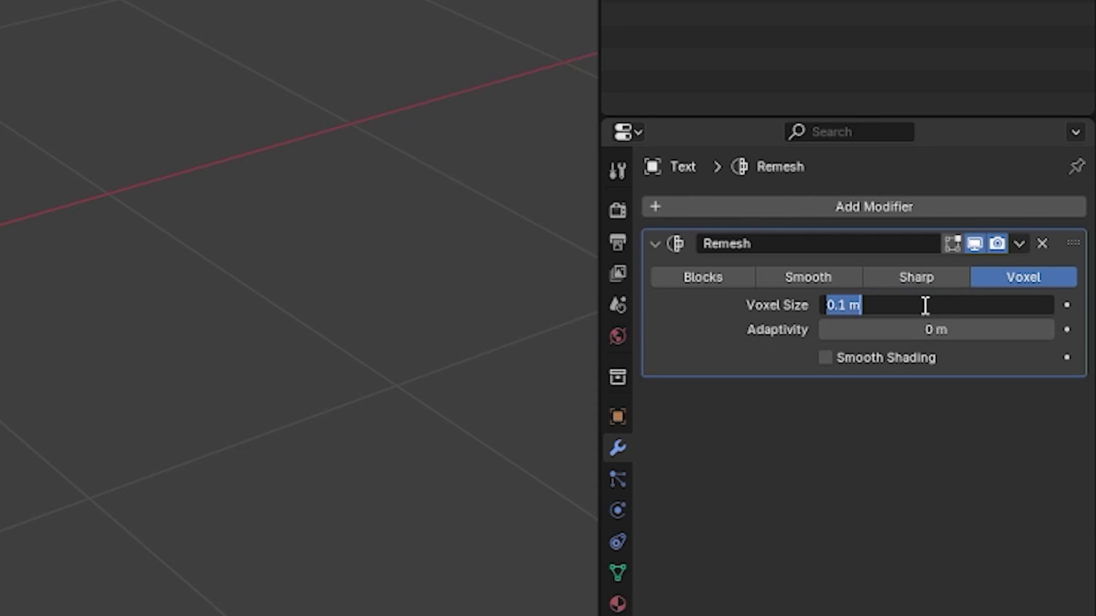
{"action": "type", "text": "0.015"}
{"action": "key", "text": "Return"}
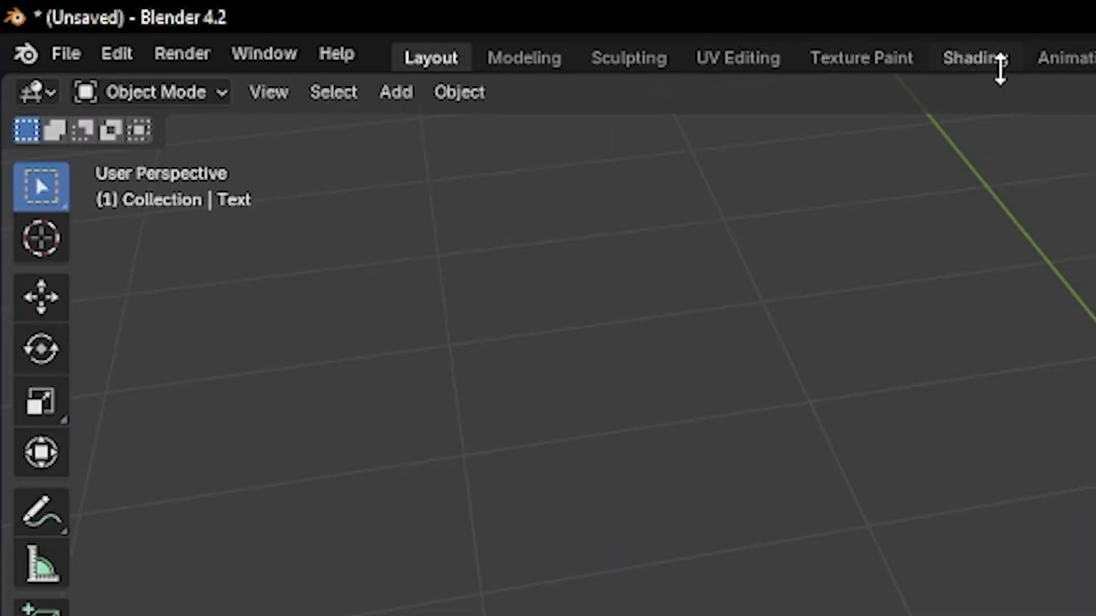
- Activate the Cloth Filter in the Sculpting workspace and set its filter type to Inflate
{"action": "left_click", "coordinate": [649, 61]}
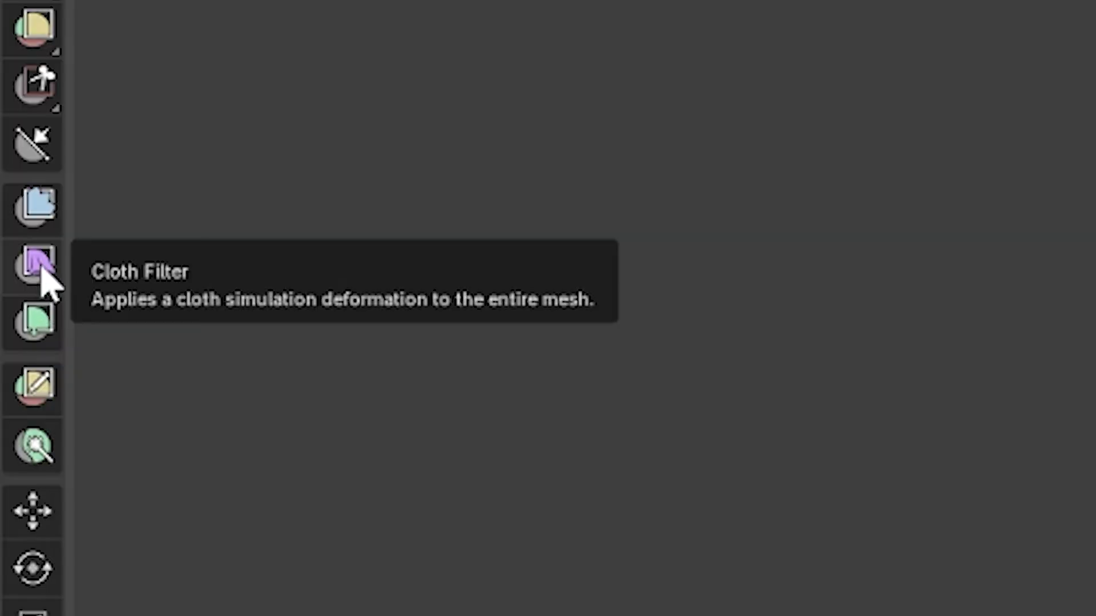
{"action": "left_click", "coordinate": [46, 283]}
{"action": "left_click", "coordinate": [114, 122]}
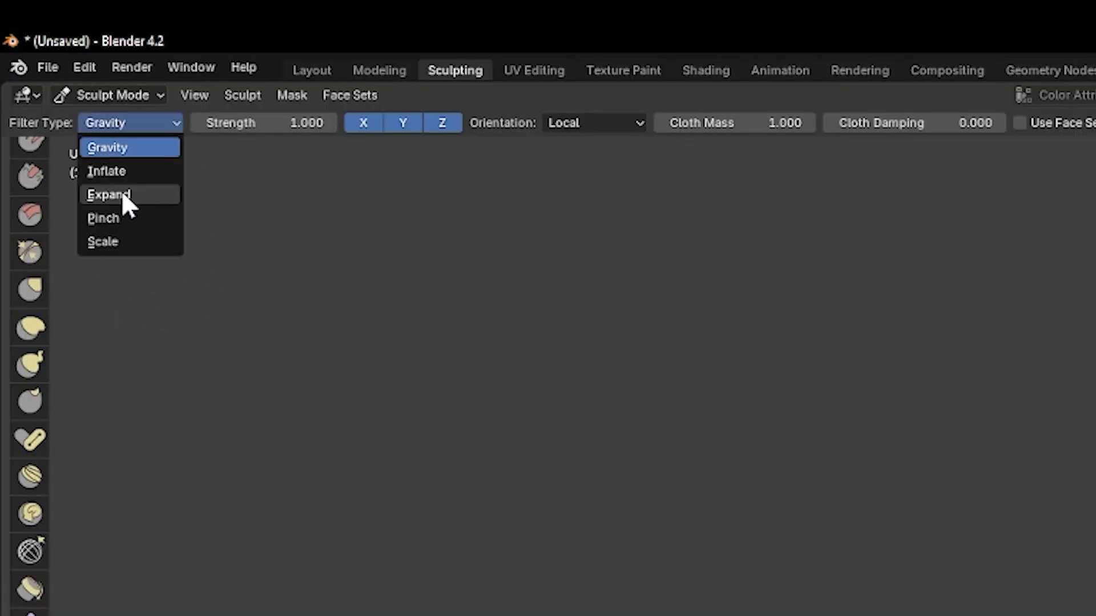
{"action": "left_click", "coordinate": [107, 171]}
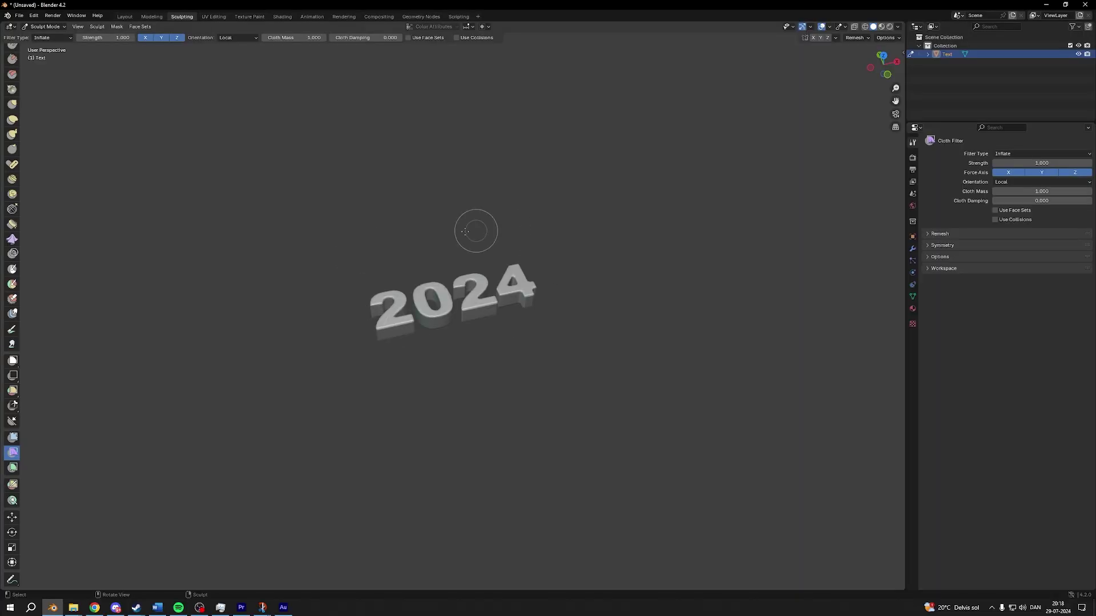
- Try inflating the whole 2024 mesh with the Cloth Filter and undo the deformation
{"action": "left_click_drag", "start_coordinate": [432, 304], "coordinate": [266, 341]}
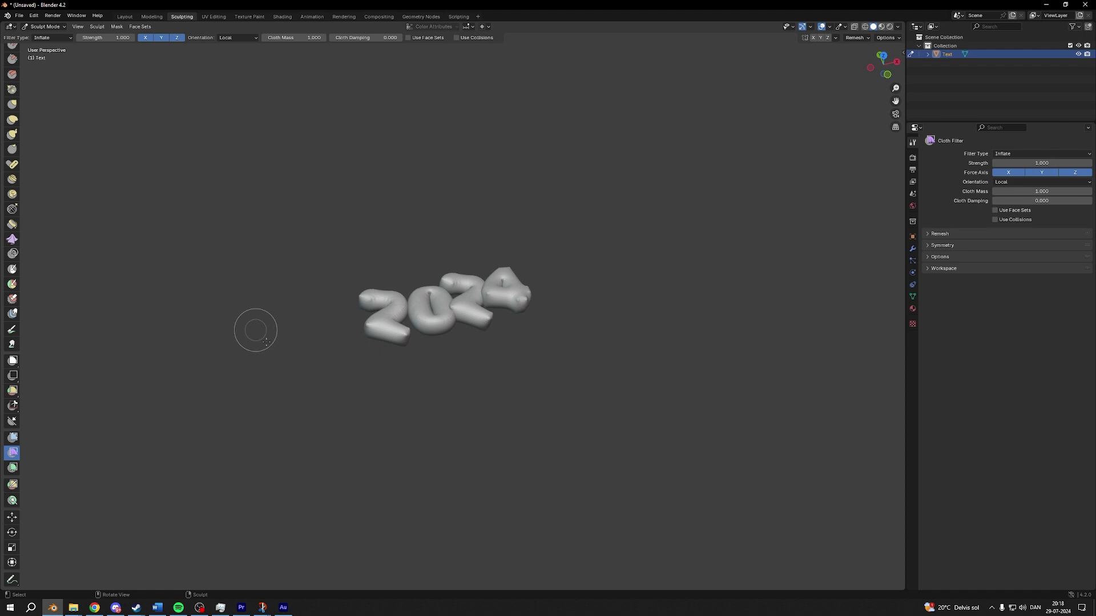
{"action": "key", "text": "ctrl+z"}
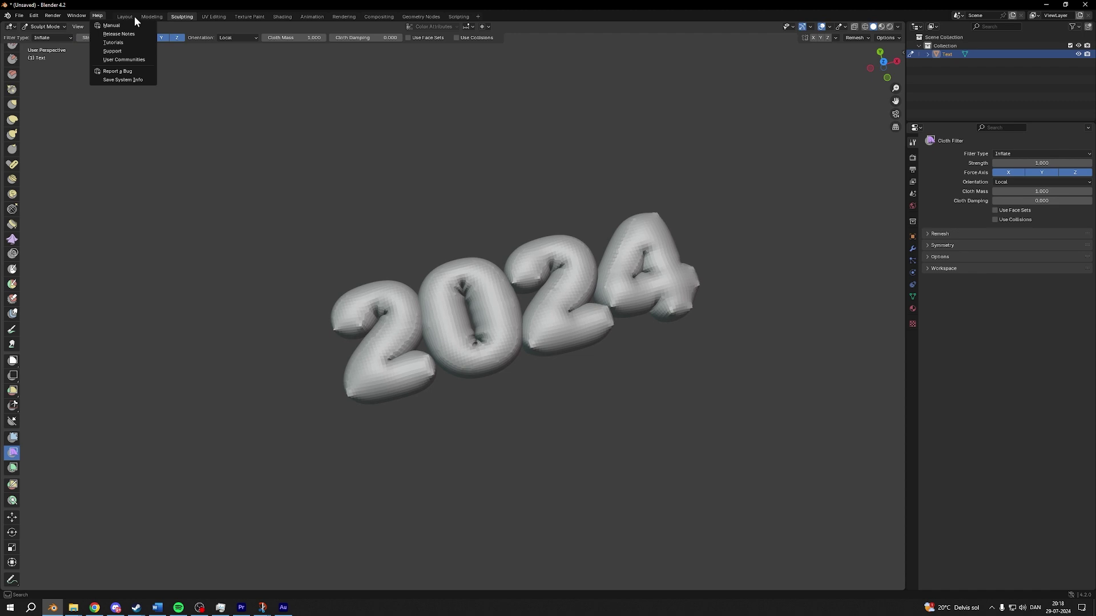
- Apply smooth shading to the inflated 2024 object in the Layout workspace
{"action": "left_click", "coordinate": [123, 15]}
{"action": "right_click", "coordinate": [542, 279]}
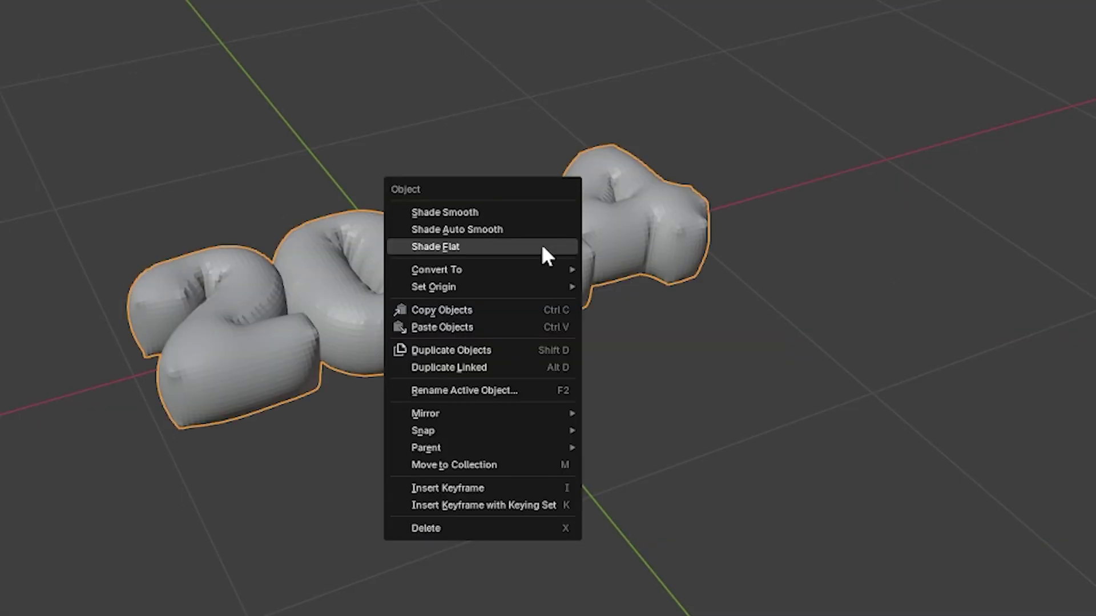
{"action": "left_click", "coordinate": [538, 259]}
{"action": "middle_click_drag", "start_coordinate": [542, 260], "coordinate": [603, 288]}
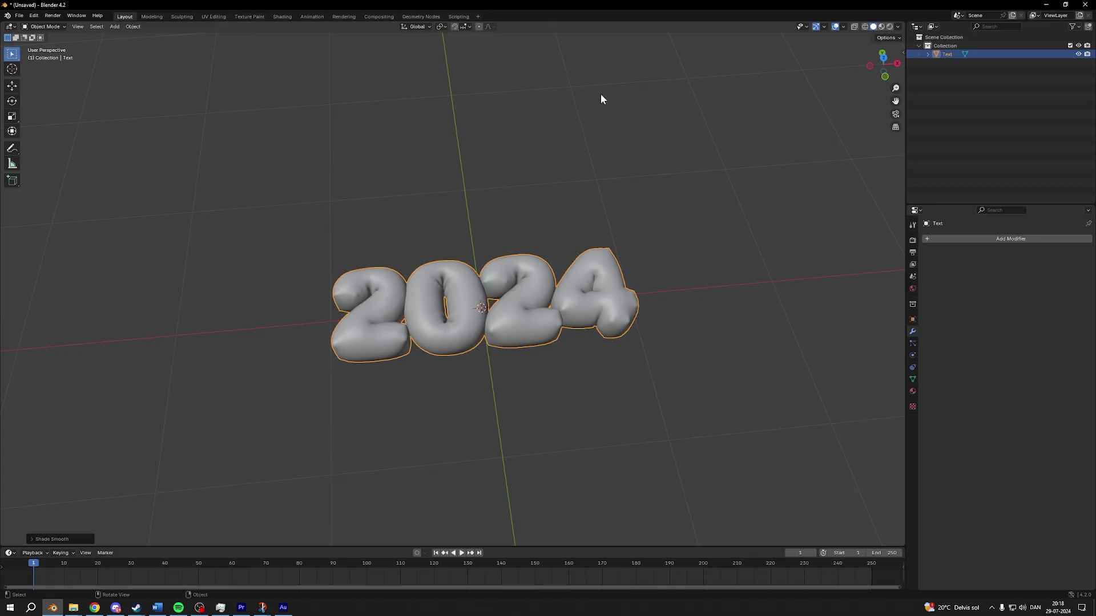
- Hide the inflated 2024 object and add a cube mesh at the origin
{"action": "left_click", "coordinate": [1078, 55]}
{"action": "left_click", "coordinate": [114, 26]}
{"action": "mouse_move", "coordinate": [128, 39]}
{"action": "left_click", "coordinate": [200, 49]}
- Inset the cube's top face and extrude the inner face downward to form an open recess
{"action": "key", "text": "Tab"}
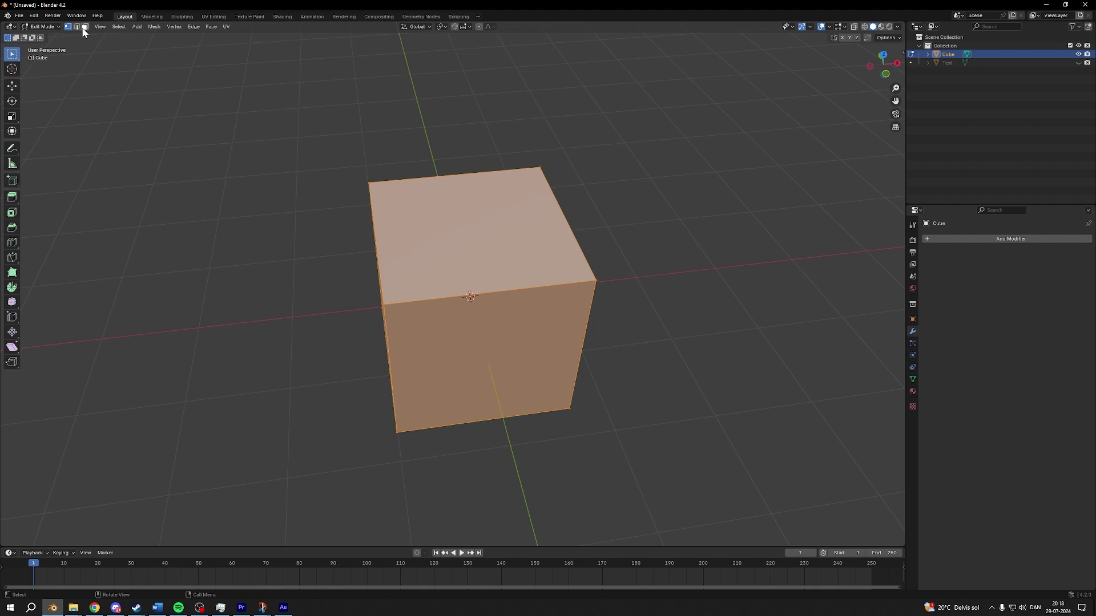
{"action": "left_click", "coordinate": [84, 27]}
{"action": "left_click", "coordinate": [462, 192]}
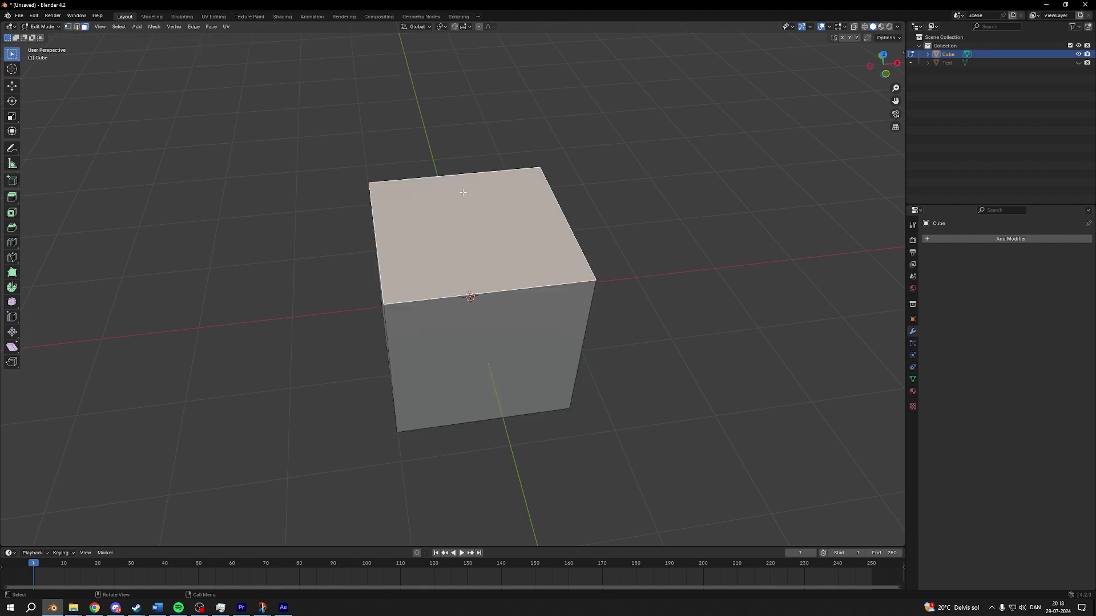
{"action": "key", "text": "i"}
{"action": "left_click", "coordinate": [604, 149]}
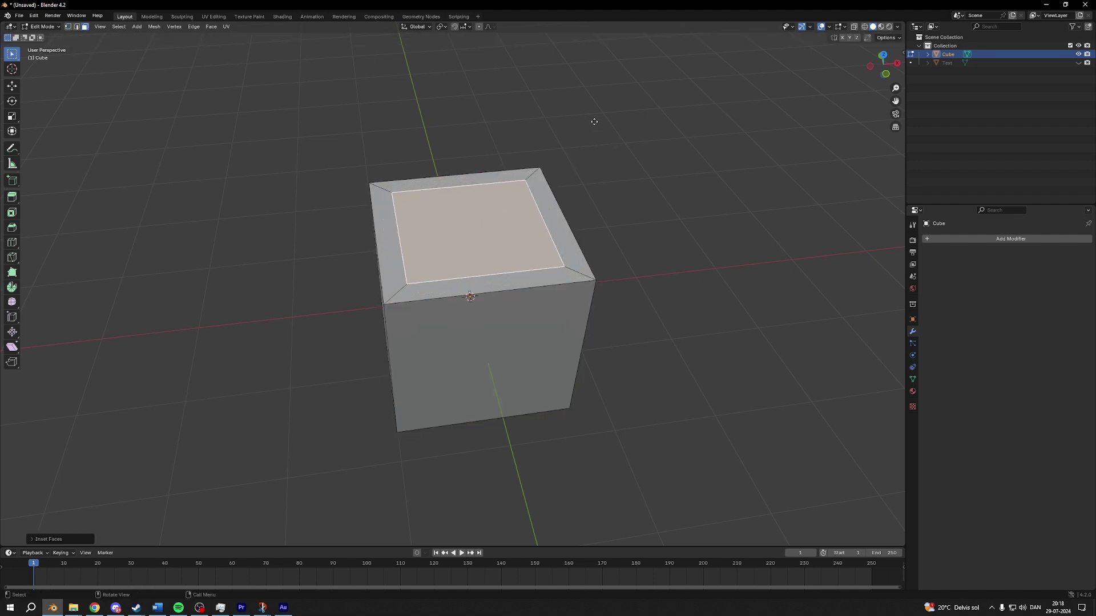
{"action": "key", "text": "e"}
{"action": "left_click", "coordinate": [584, 161]}
{"action": "key", "text": "Tab"}
- Add a text object and move it along the X axis to sit beside the cube
{"action": "left_click", "coordinate": [115, 26]}
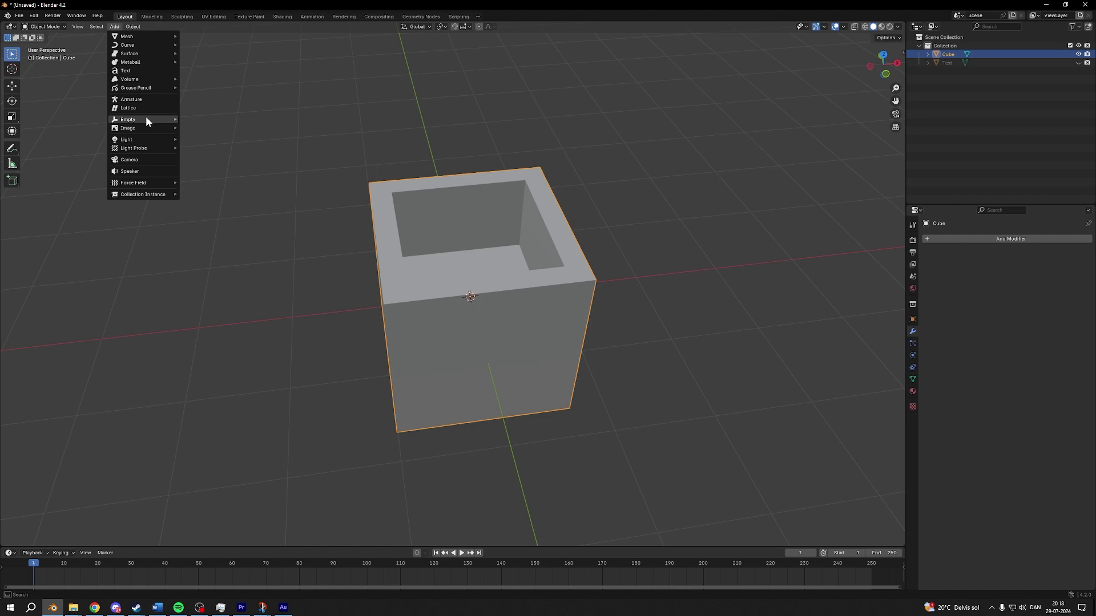
{"action": "left_click", "coordinate": [126, 71]}
{"action": "key", "text": "g"}
{"action": "key", "text": "z"}
{"action": "key", "text": "x"}
{"action": "left_click", "coordinate": [722, 207]}
- Replace the new text's content with YEAR on the first line and 2024 on the second
{"action": "middle_click_drag", "start_coordinate": [724, 207], "coordinate": [601, 249], "text": "shift"}
{"action": "key", "text": "Tab"}
{"action": "key", "text": "BackSpace"}
{"action": "key", "text": "BackSpace"}
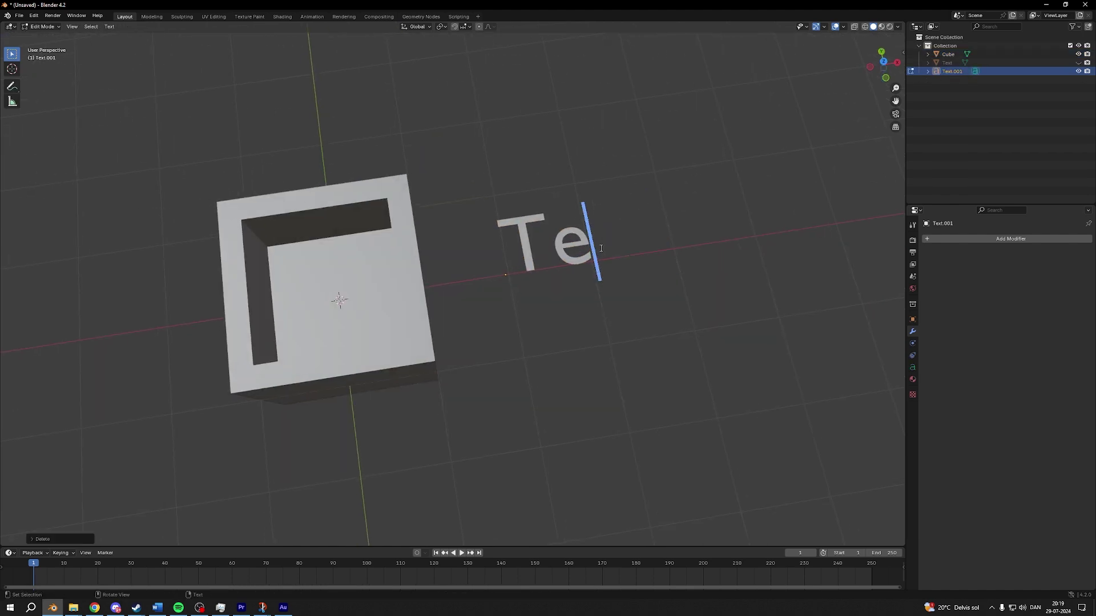
{"action": "key", "text": "BackSpace"}
{"action": "key", "text": "BackSpace"}
{"action": "type", "text": "year"}
{"action": "key", "text": "BackSpace"}
{"action": "key", "text": "BackSpace"}
{"action": "key", "text": "BackSpace"}
{"action": "key", "text": "BackSpace"}
{"action": "type", "text": "YER"}
{"action": "key", "text": "BackSpace"}
{"action": "type", "text": "AR"}
{"action": "key", "text": "Return"}
{"action": "type", "text": "202"}
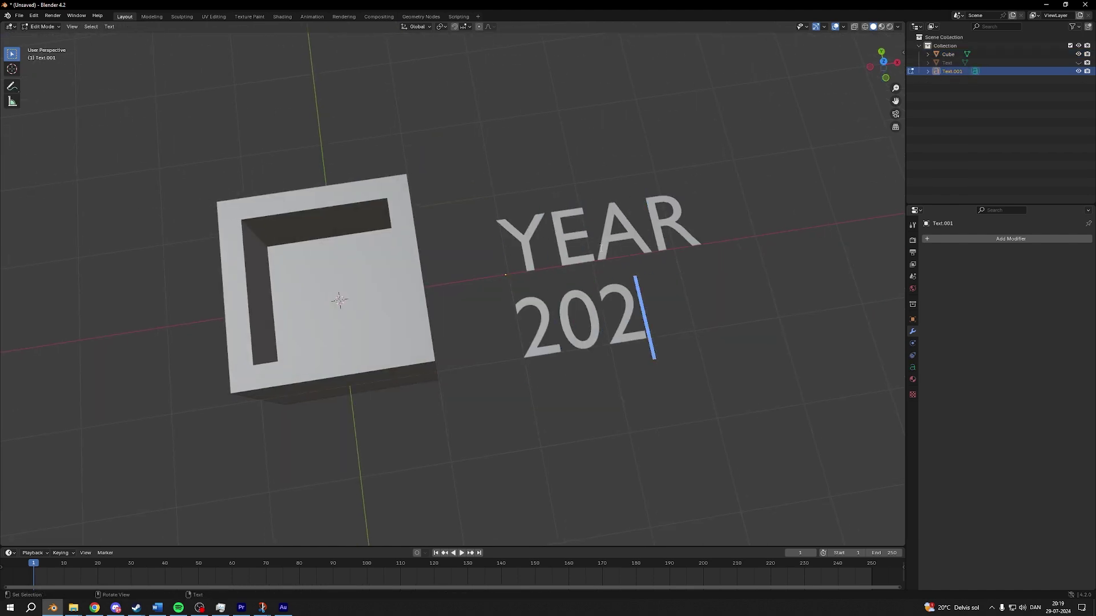
{"action": "type", "text": "4"}
{"action": "key", "text": "Tab"}
- Load Arial Black as the regular font of the YEAR 2024 text and convert the text to a mesh
{"action": "left_click", "coordinate": [912, 368]}
{"action": "left_click", "coordinate": [1075, 352]}
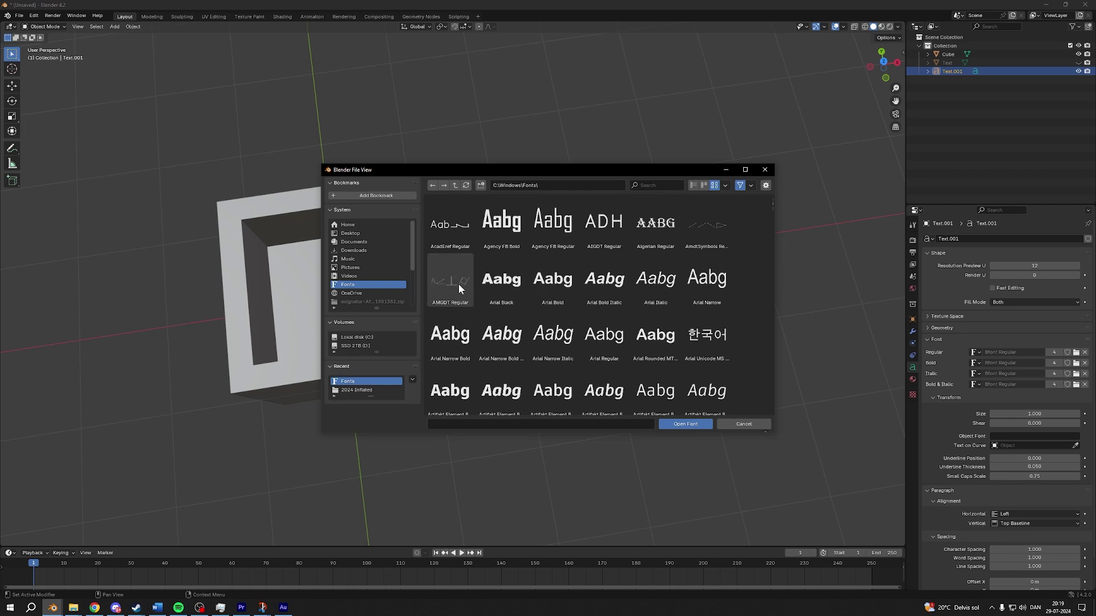
{"action": "double_click", "coordinate": [498, 284]}
{"action": "key", "text": "F3"}
{"action": "type", "text": "con"}
{"action": "key", "text": "Return"}
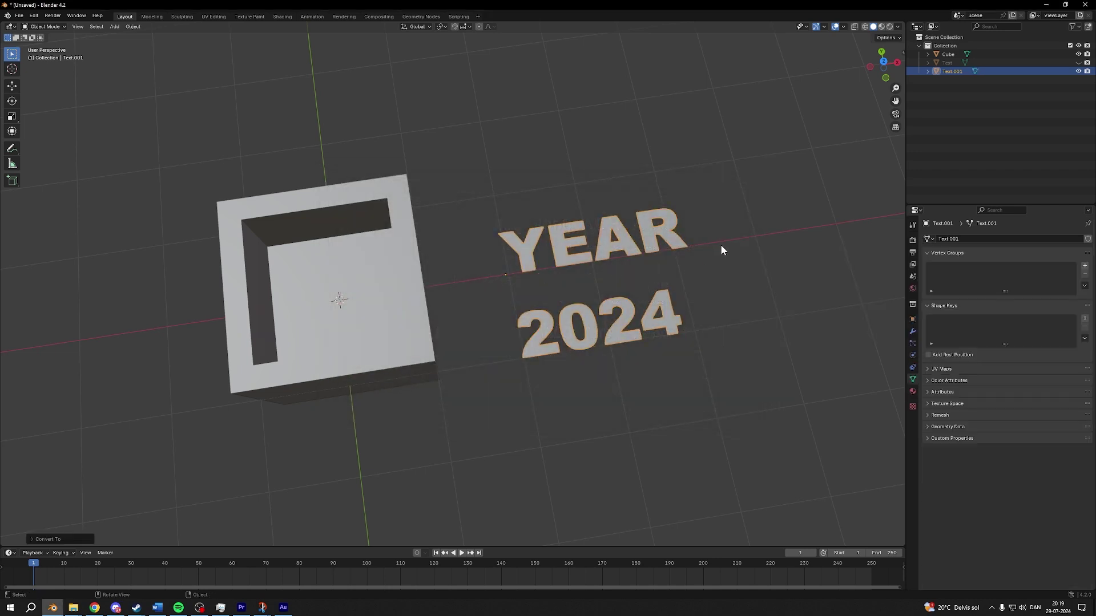
- Select the entire letter Y in the wireframe top view and move it into the upper-left area of the cube's recess
{"action": "key", "text": "Tab"}
{"action": "left_click", "coordinate": [883, 60]}
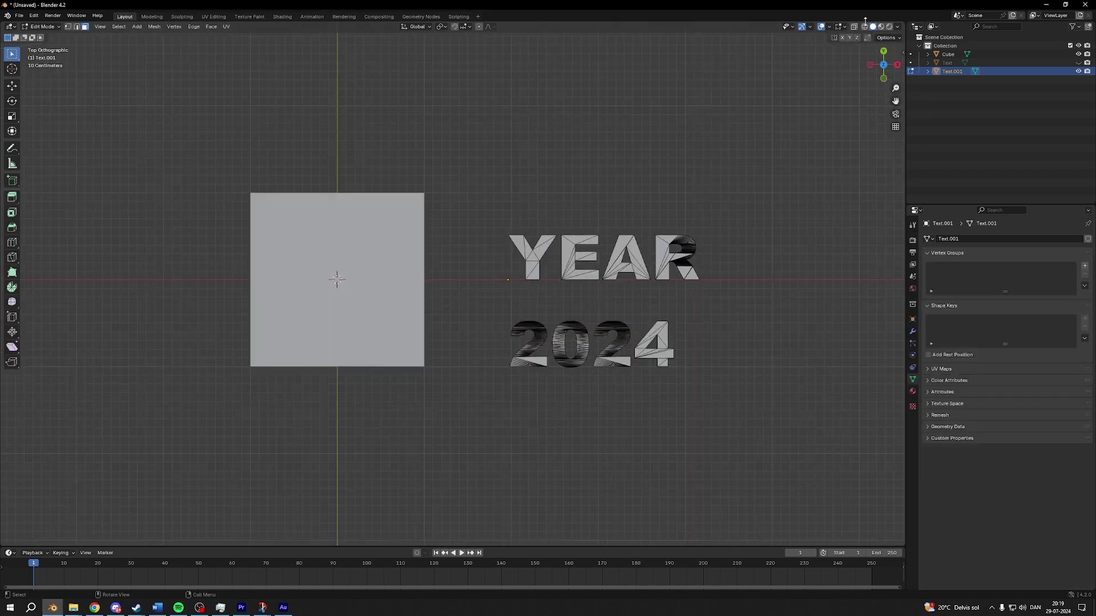
{"action": "left_click", "coordinate": [865, 26]}
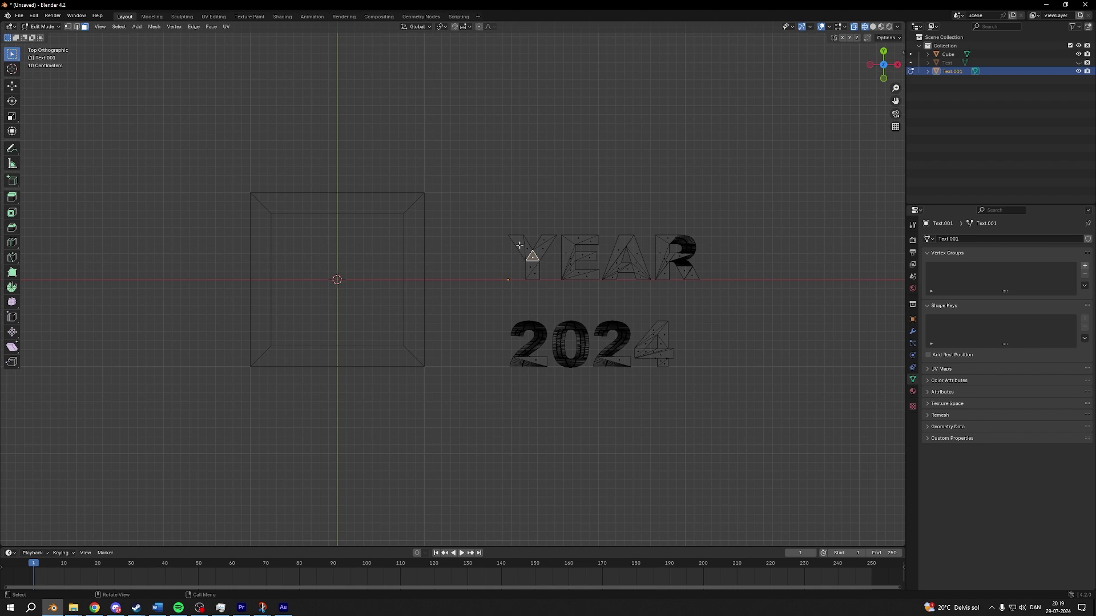
{"action": "key", "text": "ctrl+l"}
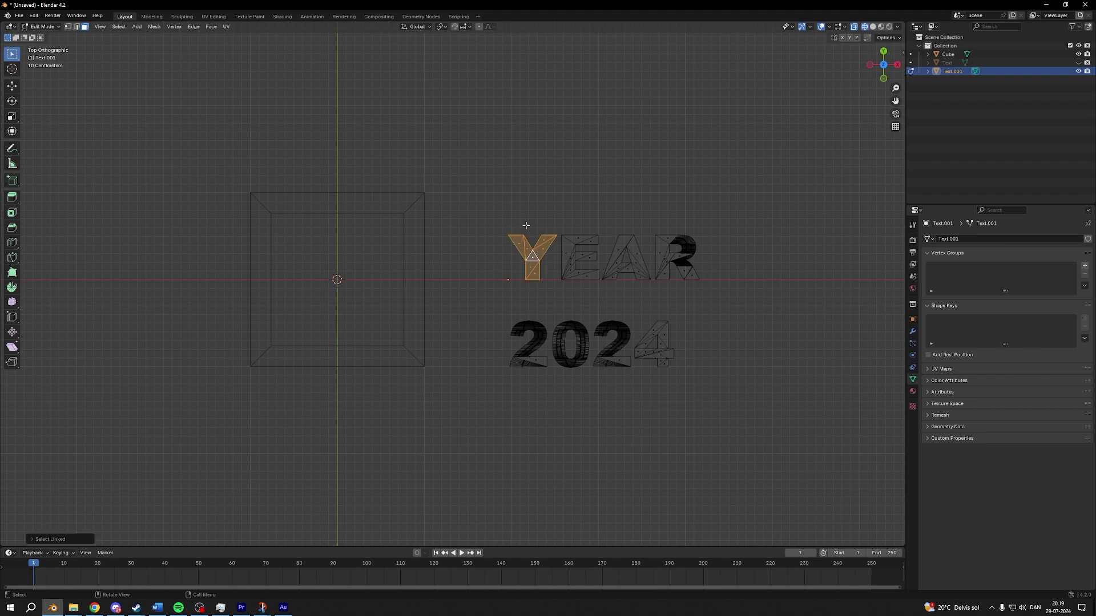
{"action": "key", "text": "g"}
{"action": "left_click", "coordinate": [309, 226]}
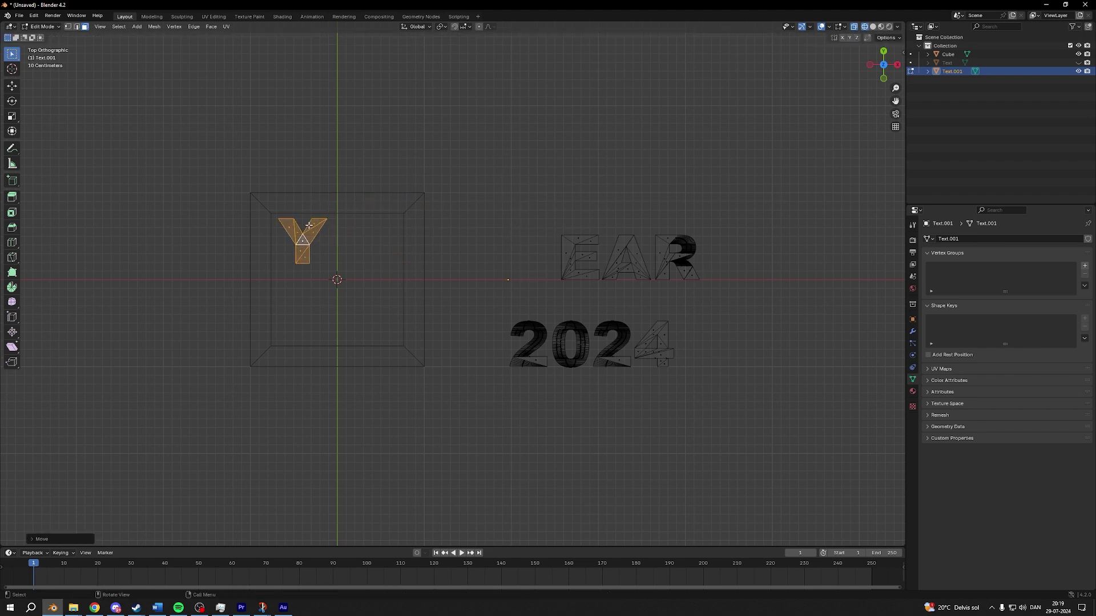
{"action": "key", "text": "r"}
{"action": "right_click", "coordinate": [290, 108]}
{"action": "scroll", "coordinate": [246, 134], "scroll_direction": "up", "scroll_amount": 2}
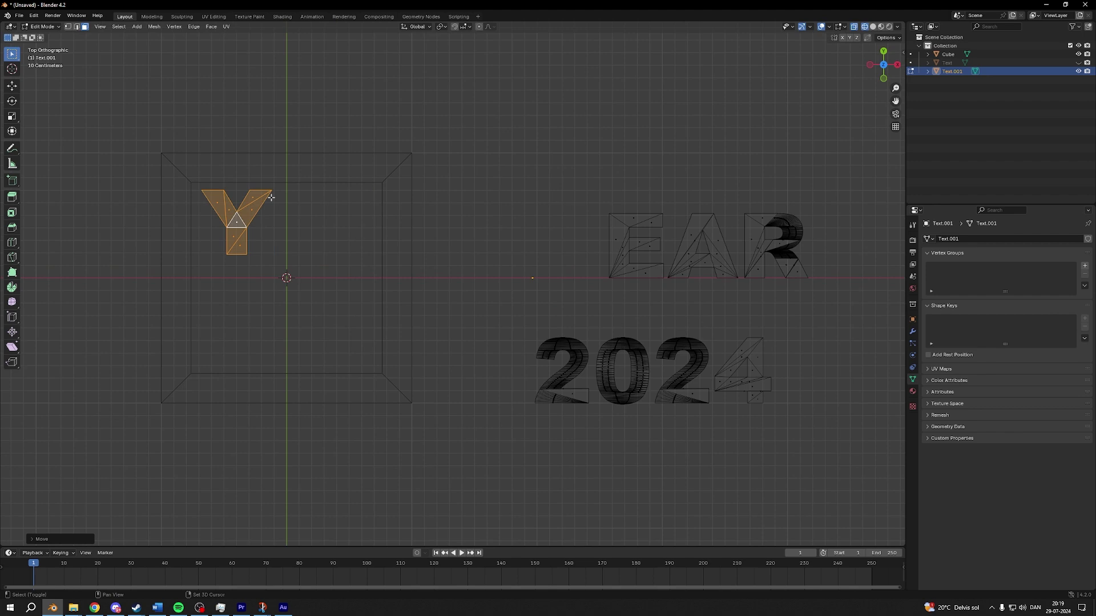
{"action": "middle_click_drag", "start_coordinate": [195, 156], "coordinate": [286, 143], "text": "shift"}
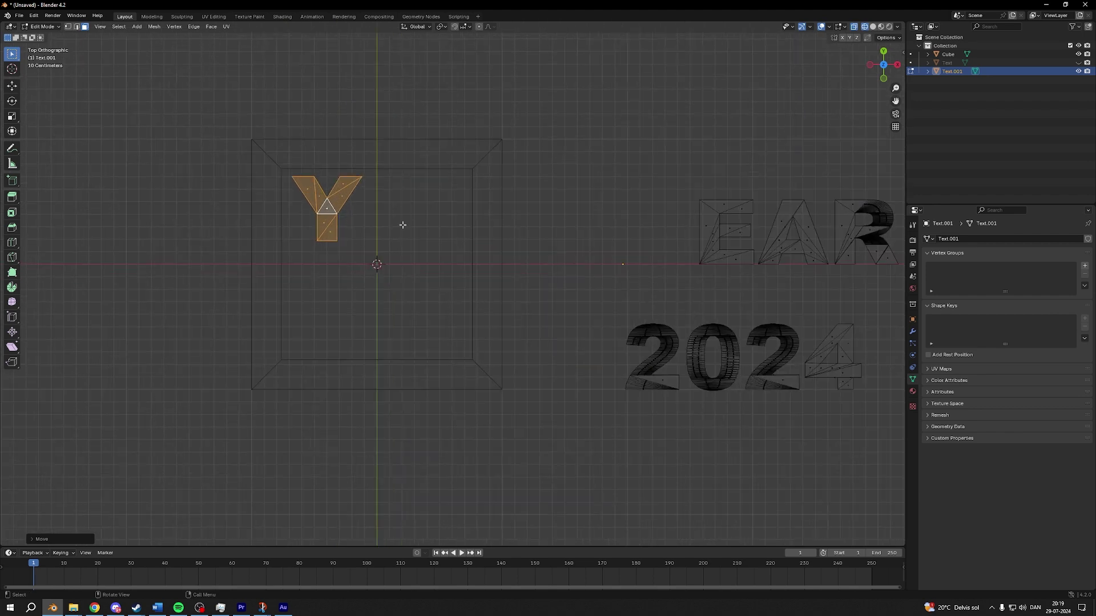
- Tilt the letter Y and move the letters E and A into the upper part of the cube's recess
{"action": "key", "text": "r"}
{"action": "left_click", "coordinate": [431, 178]}
{"action": "left_click_drag", "start_coordinate": [598, 134], "coordinate": [760, 280]}
{"action": "key", "text": "g"}
{"action": "left_click", "coordinate": [413, 276]}
{"action": "left_click_drag", "start_coordinate": [783, 159], "coordinate": [894, 272]}
{"action": "key", "text": "g"}
- Fit the R and the digits of 2024 into the rest of the recess, enlarging the second 2
{"action": "left_click_drag", "start_coordinate": [557, 263], "coordinate": [679, 412]}
{"action": "key", "text": "g"}
{"action": "left_click_drag", "start_coordinate": [615, 263], "coordinate": [746, 401]}
{"action": "key", "text": "g"}
{"action": "left_click_drag", "start_coordinate": [707, 260], "coordinate": [920, 418]}
{"action": "key", "text": "g"}
{"action": "key", "text": "s"}
{"action": "key", "text": "g"}
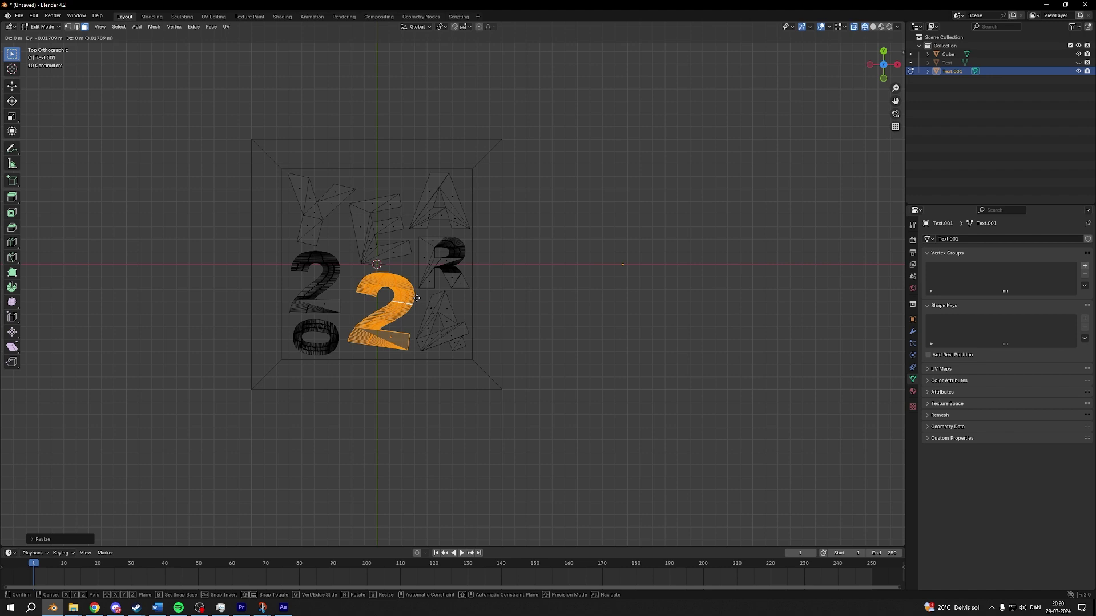
{"action": "left_click", "coordinate": [416, 298]}
- Add a filled circle to the text mesh, scale it down, and place it in the gap between E and A
{"action": "middle_click_drag", "start_coordinate": [421, 260], "coordinate": [474, 253], "text": "shift"}
{"action": "left_click", "coordinate": [136, 27]}
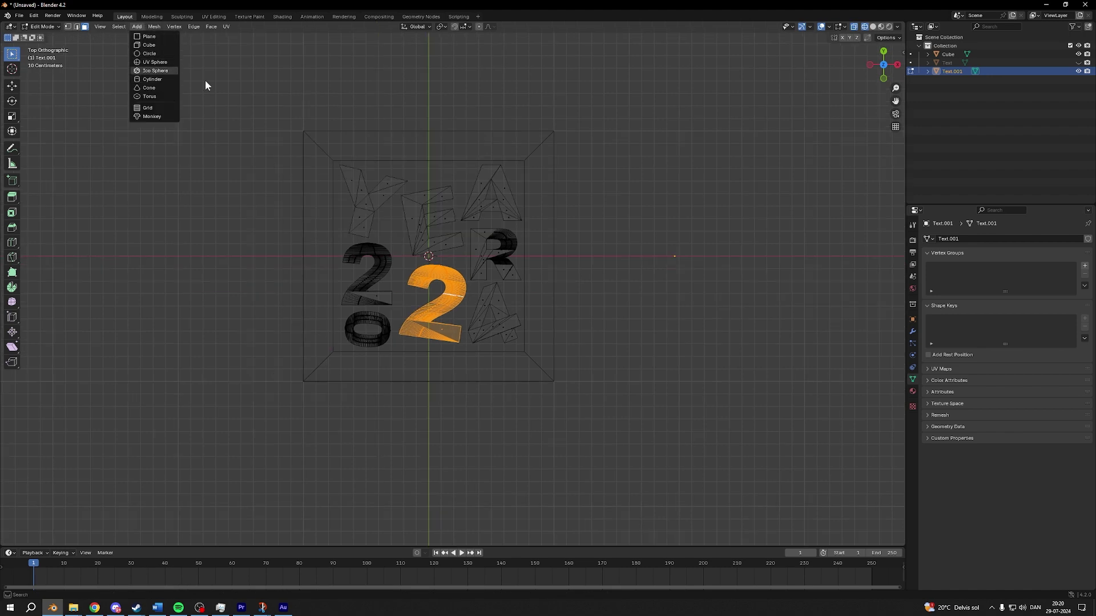
{"action": "left_click", "coordinate": [151, 59]}
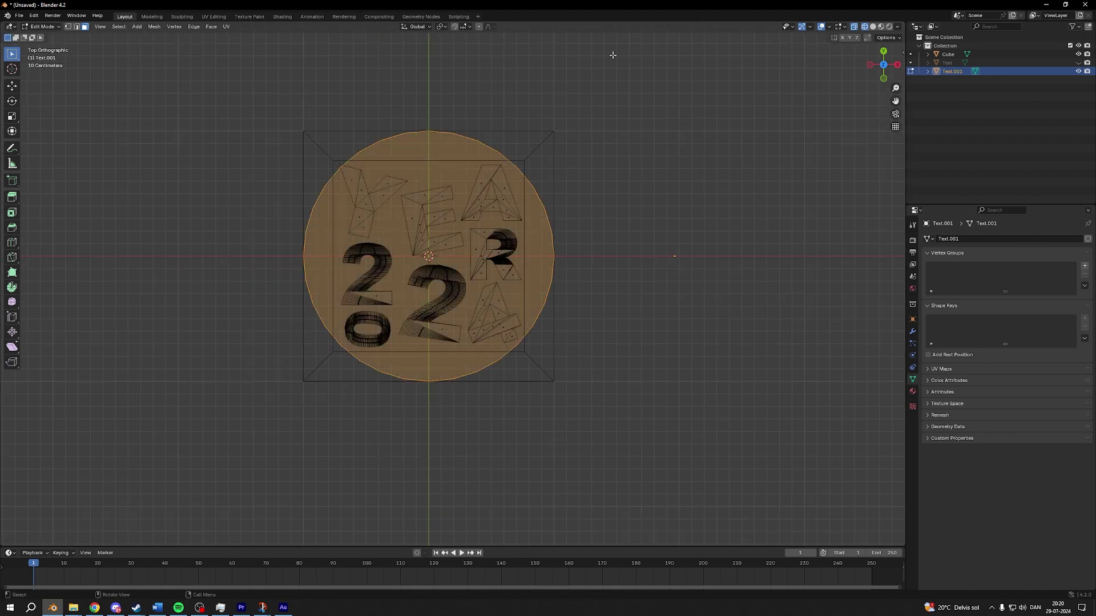
{"action": "key", "text": "s"}
{"action": "left_click", "coordinate": [467, 218]}
{"action": "key", "text": "g"}
{"action": "left_click", "coordinate": [495, 139]}
{"action": "key", "text": "s"}
{"action": "left_click", "coordinate": [474, 157]}
{"action": "key", "text": "g"}
{"action": "left_click", "coordinate": [483, 150]}
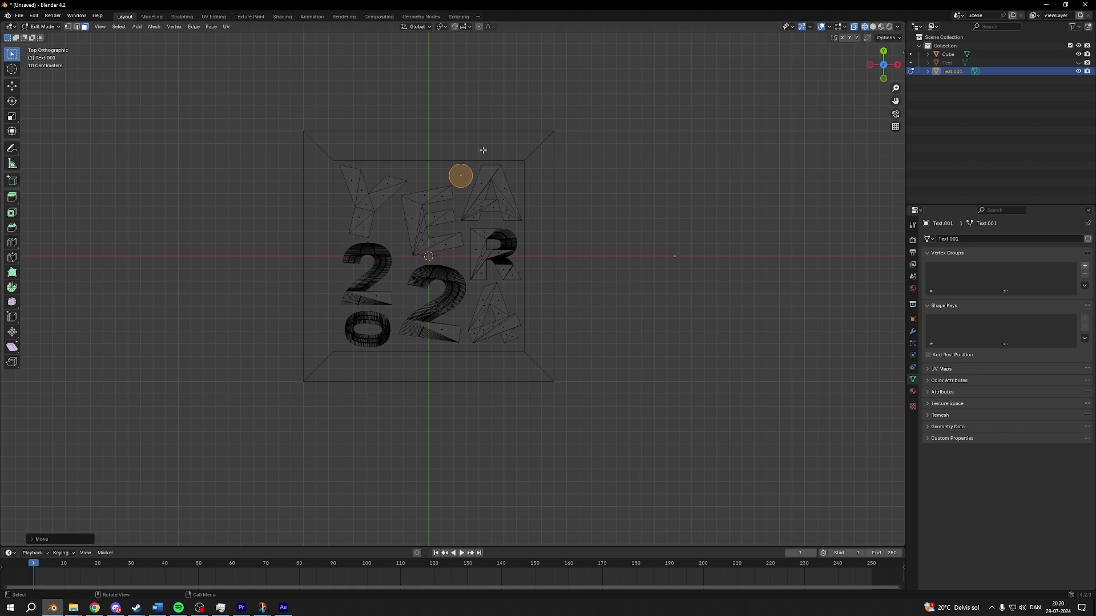
- Duplicate the circle into the gaps above E, beside Y, between the 2s and beside 4
{"action": "key", "text": "shift+d"}
{"action": "left_click", "coordinate": [410, 203]}
{"action": "key", "text": "shift+d"}
{"action": "left_click", "coordinate": [426, 274]}
{"action": "key", "text": "shift+d"}
{"action": "left_click", "coordinate": [542, 261]}
{"action": "key", "text": "Tab"}
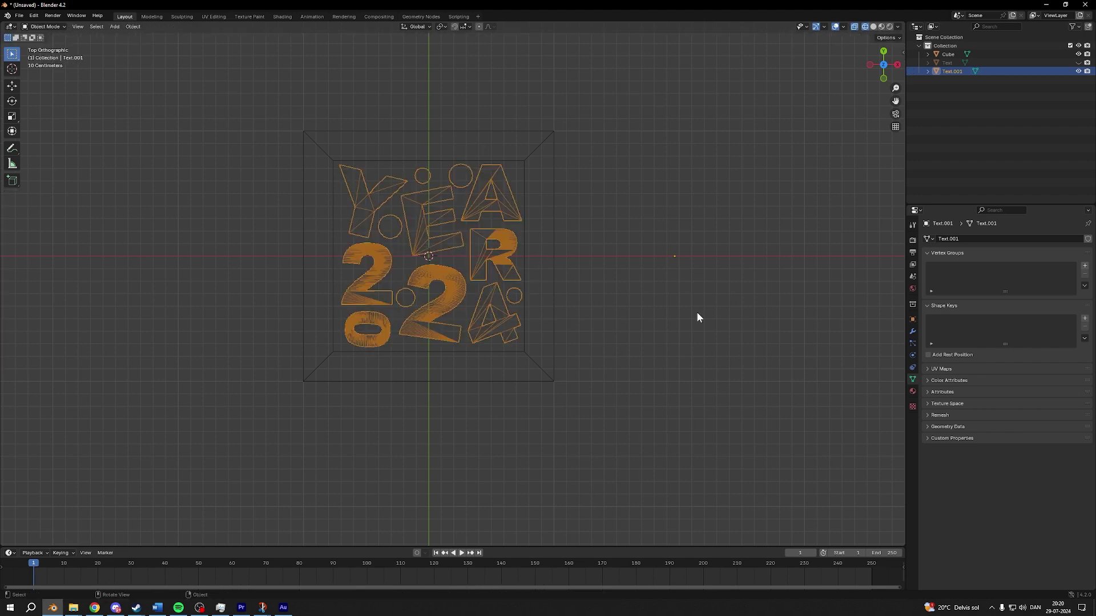
- Extrude all letters and circles upward and move them along Z to sit inside the cube's recess
{"action": "middle_click_drag", "start_coordinate": [698, 316], "coordinate": [752, 231]}
{"action": "key", "text": "Tab"}
{"action": "key", "text": "e"}
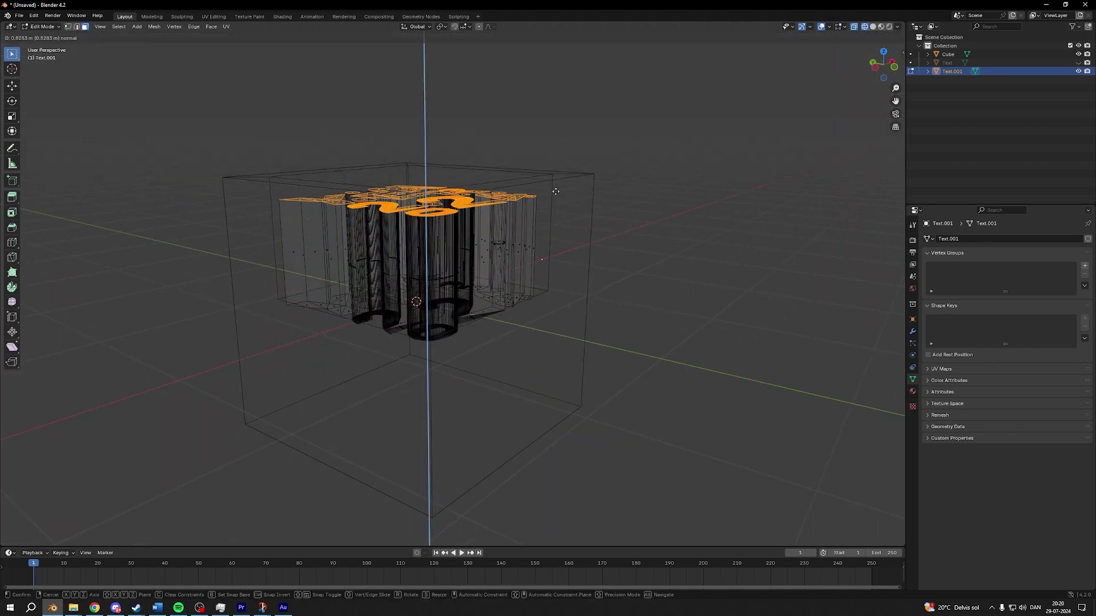
{"action": "left_click", "coordinate": [877, 76]}
{"action": "left_click", "coordinate": [877, 76]}
{"action": "key", "text": "a"}
{"action": "key", "text": "g"}
{"action": "key", "text": "z"}
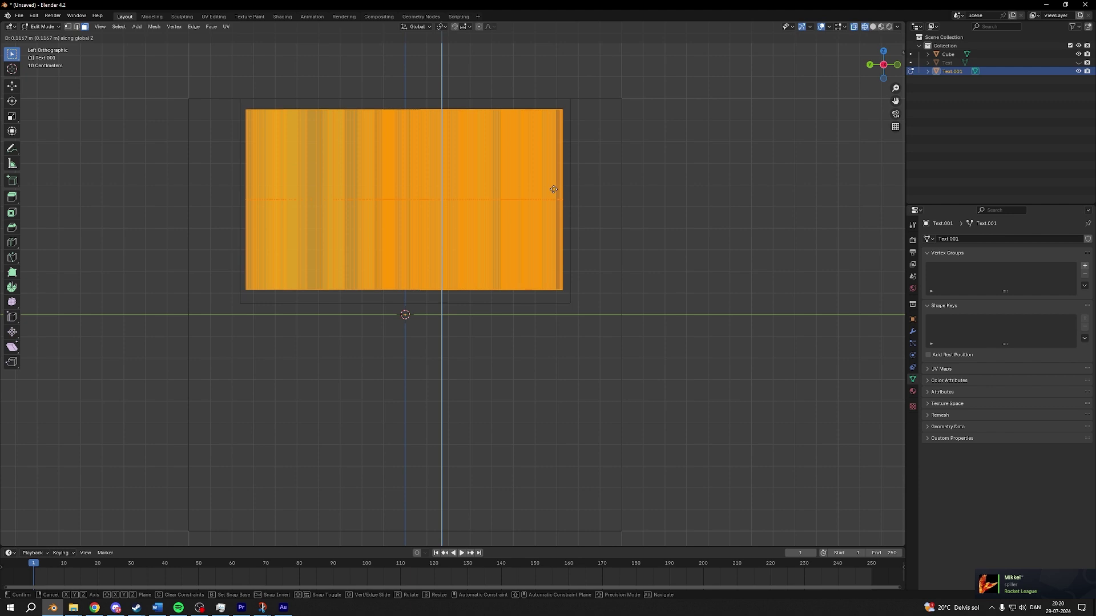
{"action": "left_click", "coordinate": [557, 178]}
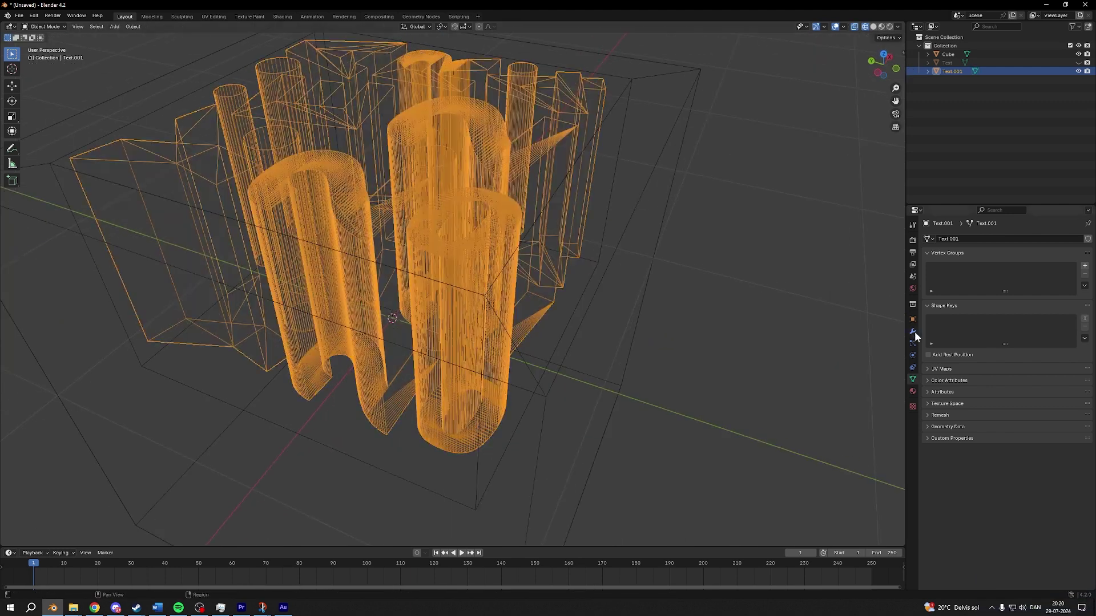
- Add a voxel Remesh modifier with a 0.0106 m voxel size to the text mesh and apply it
{"action": "left_click", "coordinate": [913, 331]}
{"action": "left_click", "coordinate": [963, 238]}
{"action": "type", "text": "r"}
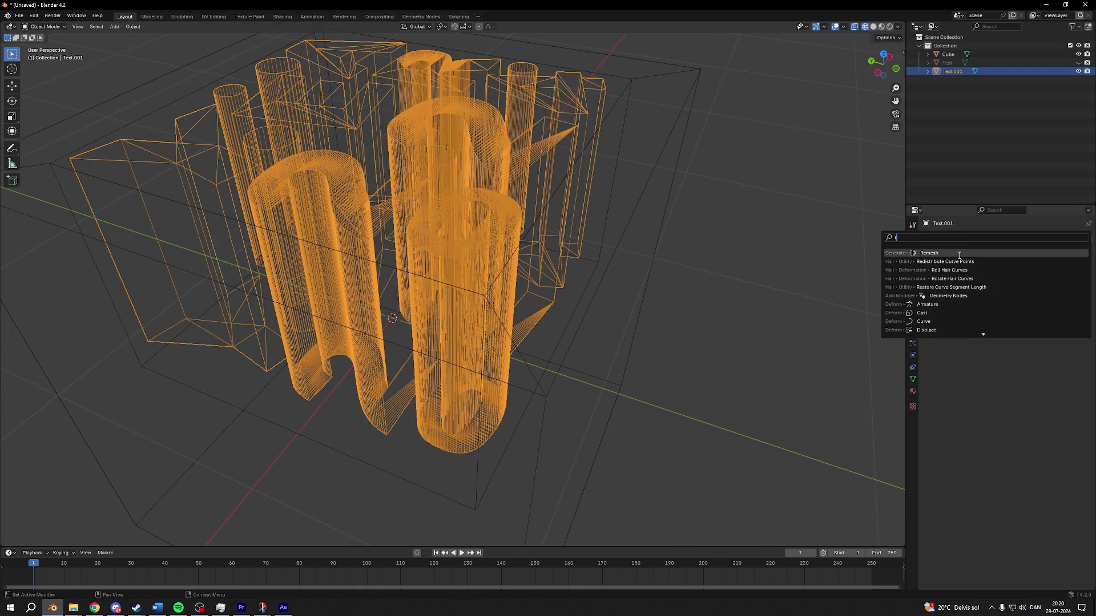
{"action": "key", "text": "Return"}
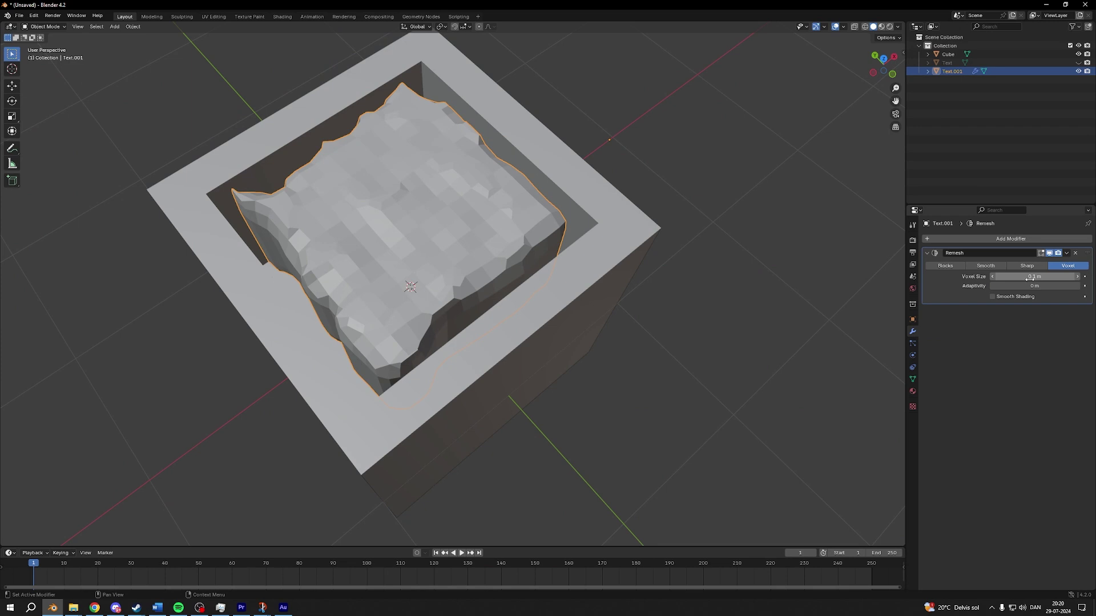
{"action": "left_click_drag", "start_coordinate": [1034, 277], "coordinate": [970, 277]}
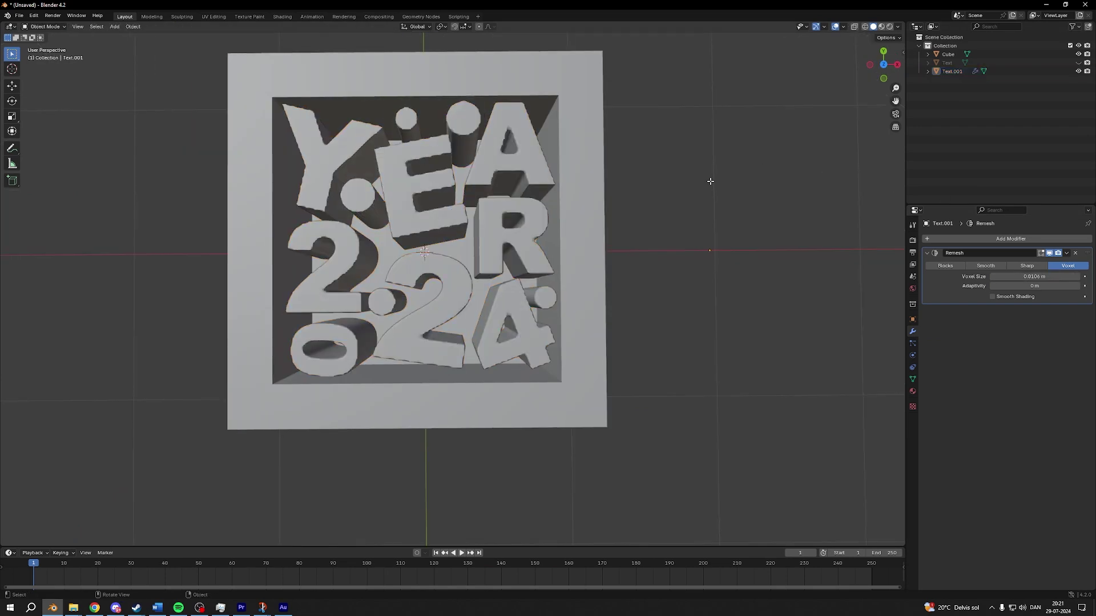
{"action": "key", "text": "Tab"}
{"action": "key", "text": "Tab"}
{"action": "key", "text": "ctrl+a"}
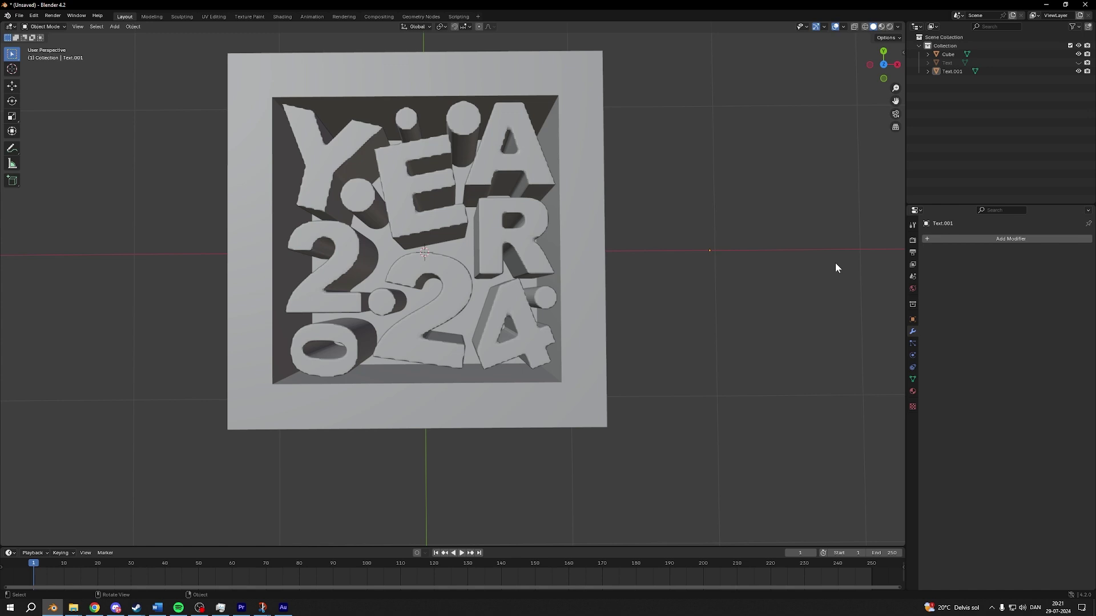
- Create a new material on the text mesh and name it Text
{"action": "left_click", "coordinate": [912, 391]}
{"action": "left_click", "coordinate": [973, 275]}
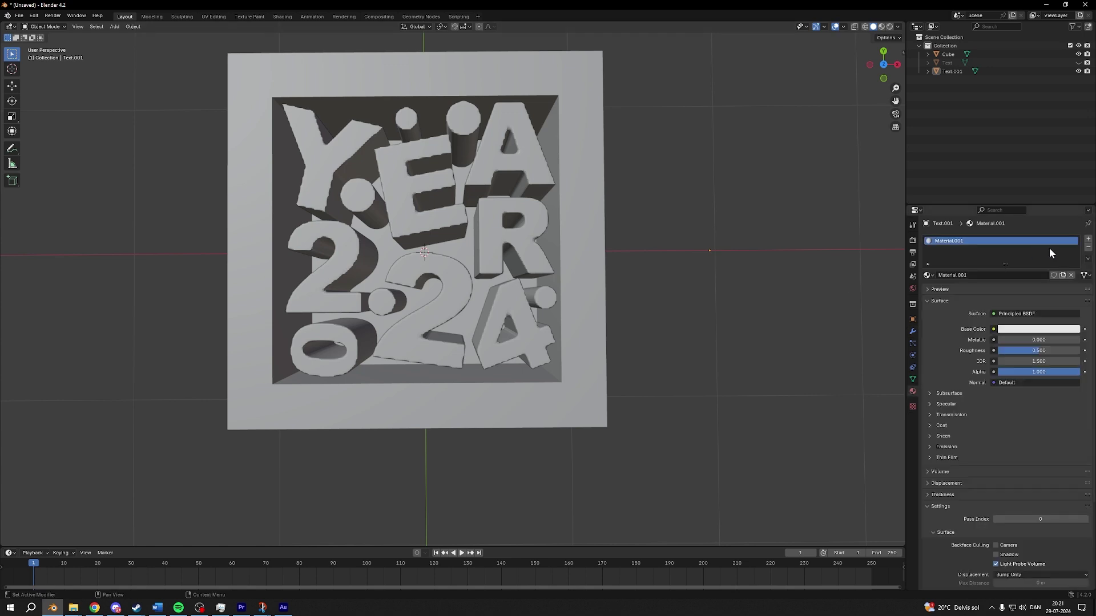
{"action": "double_click", "coordinate": [988, 240]}
{"action": "type", "text": "Text"}
{"action": "key", "text": "Return"}
- Add a second material slot with a new material named Cicles
{"action": "left_click", "coordinate": [991, 249]}
{"action": "left_click", "coordinate": [1052, 293]}
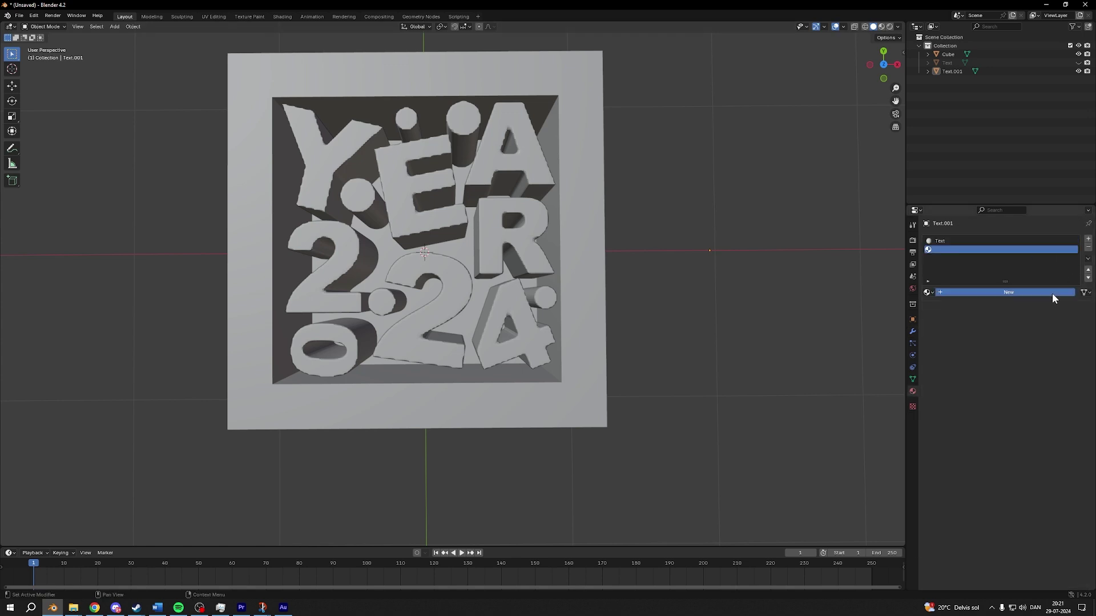
{"action": "left_click", "coordinate": [953, 252]}
{"action": "type", "text": "Cicle"}
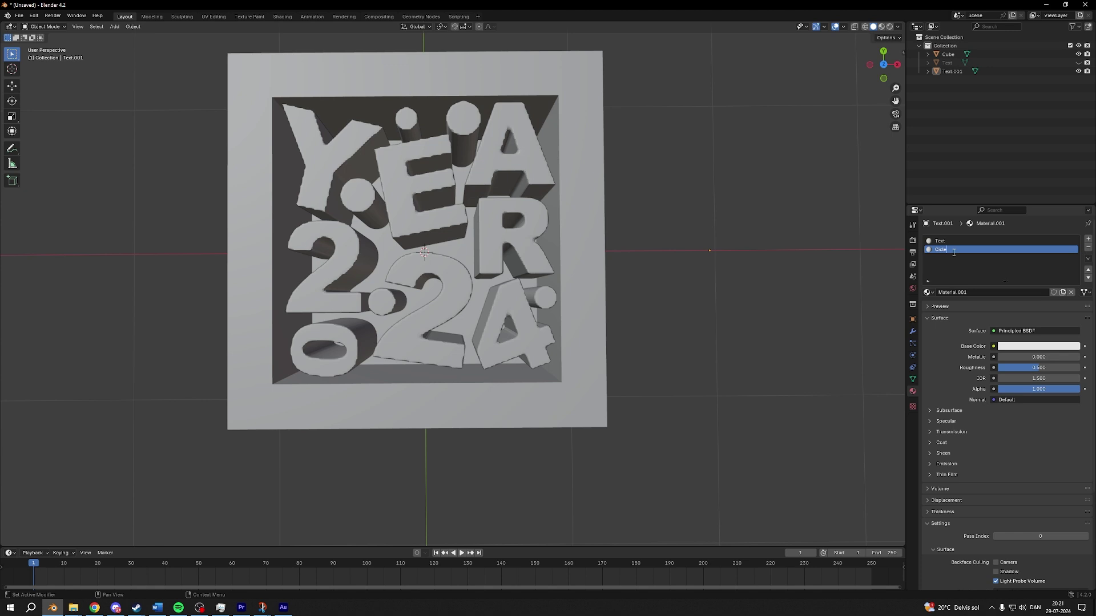
{"action": "type", "text": "s"}
{"action": "key", "text": "Return"}
- Select all the linked circle columns in the text mesh and assign the Cicles material to them
{"action": "left_click", "coordinate": [425, 140]}
{"action": "key", "text": "Tab"}
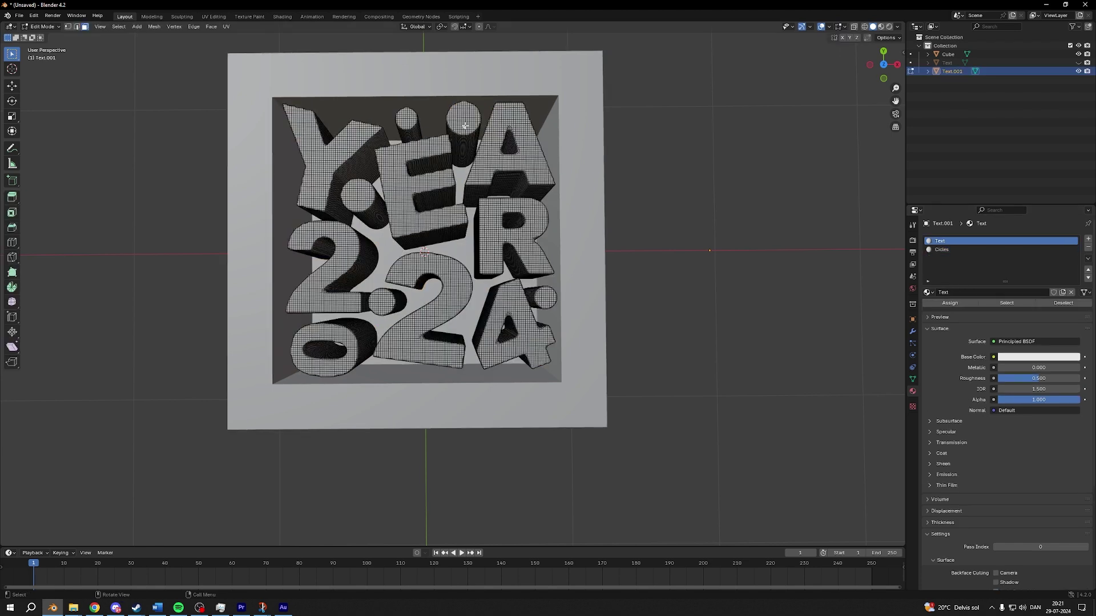
{"action": "key", "text": "l"}
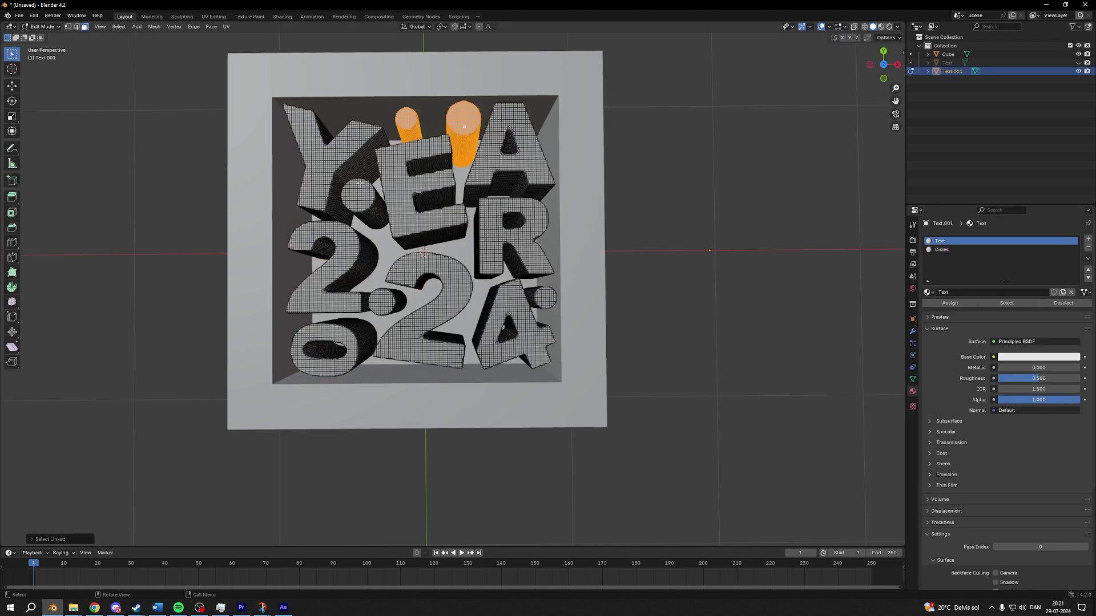
{"action": "key", "text": "l"}
{"action": "left_click", "coordinate": [942, 250]}
{"action": "left_click", "coordinate": [955, 299]}
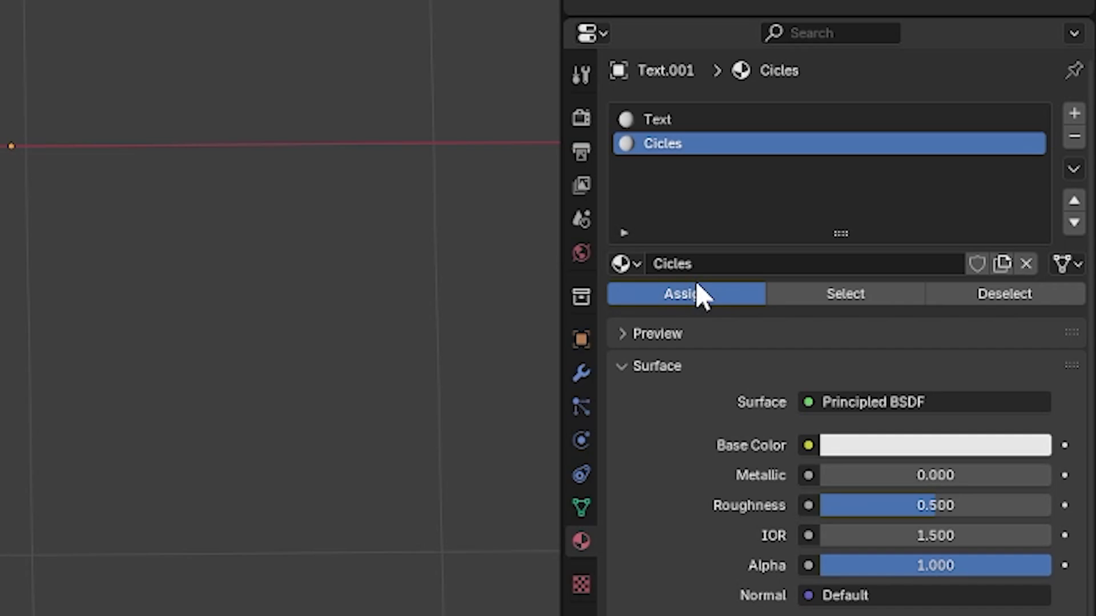
- Set the Cicles material's viewport display color to blue with hue 0.648 and saturation 0.832
{"action": "scroll", "coordinate": [989, 364], "scroll_direction": "down", "scroll_amount": 1}
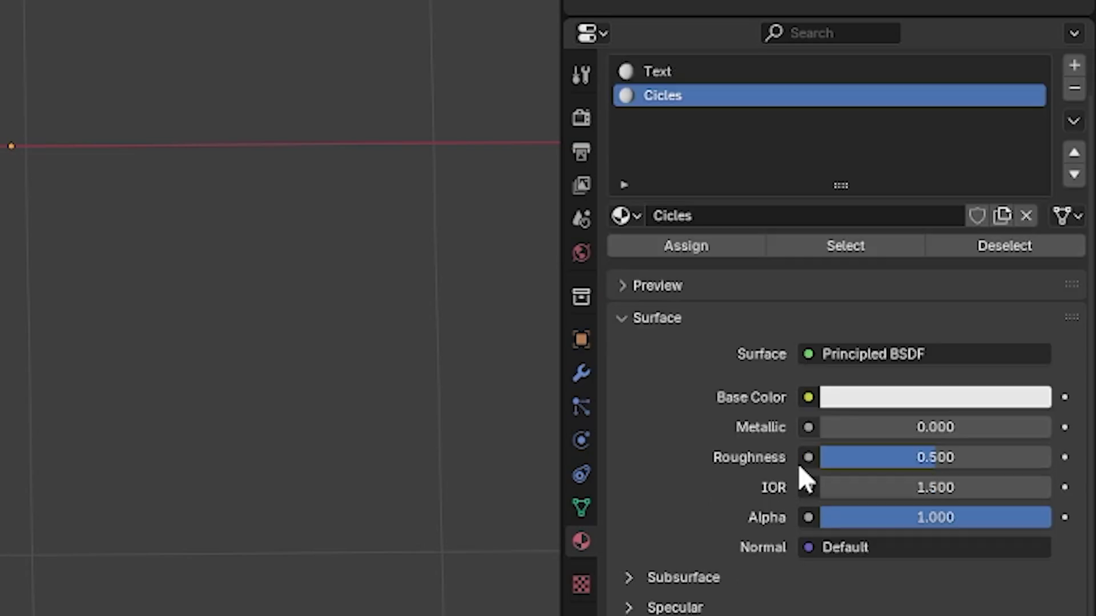
{"action": "scroll", "coordinate": [798, 464], "scroll_direction": "down", "scroll_amount": 5}
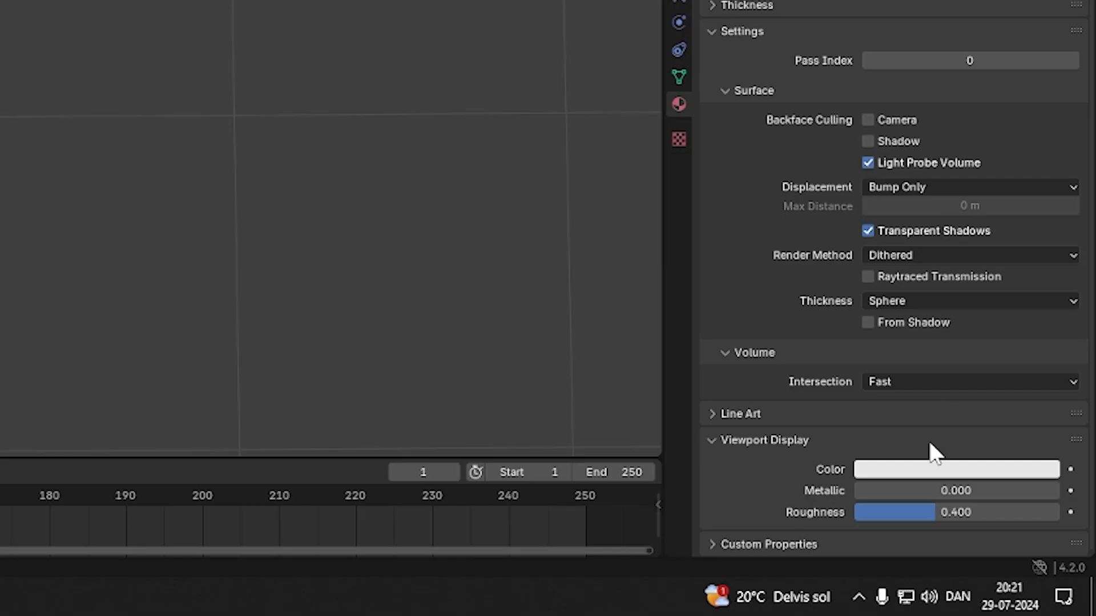
{"action": "left_click", "coordinate": [1023, 552]}
{"action": "left_click_drag", "start_coordinate": [1041, 443], "coordinate": [1047, 440]}
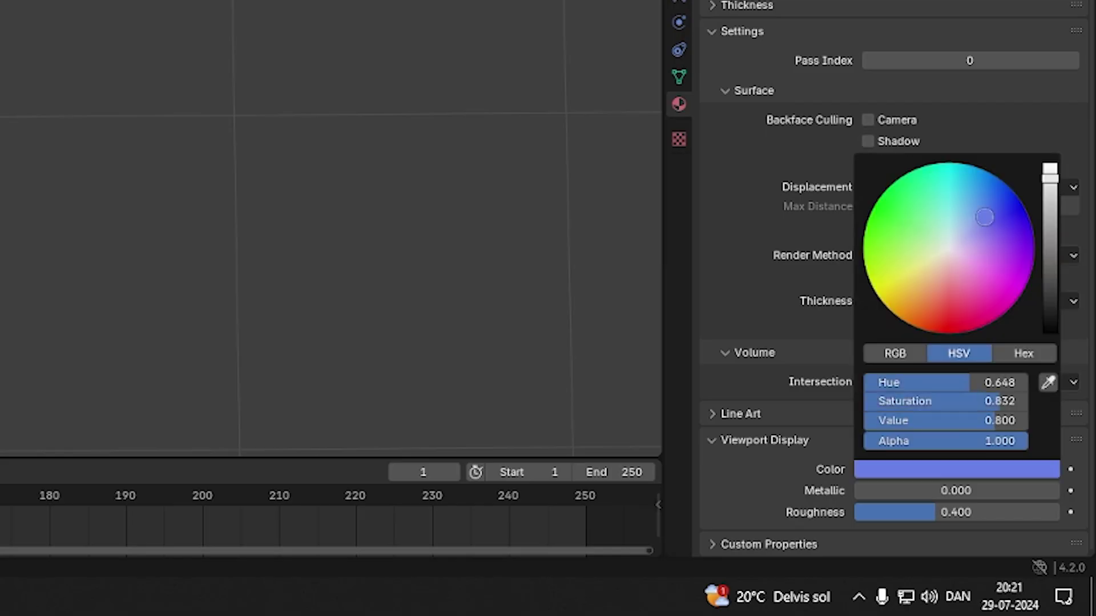
- Inflate the letters and circles in sculpt mode using the Cloth Filter with collisions enabled
{"action": "left_click", "coordinate": [181, 16]}
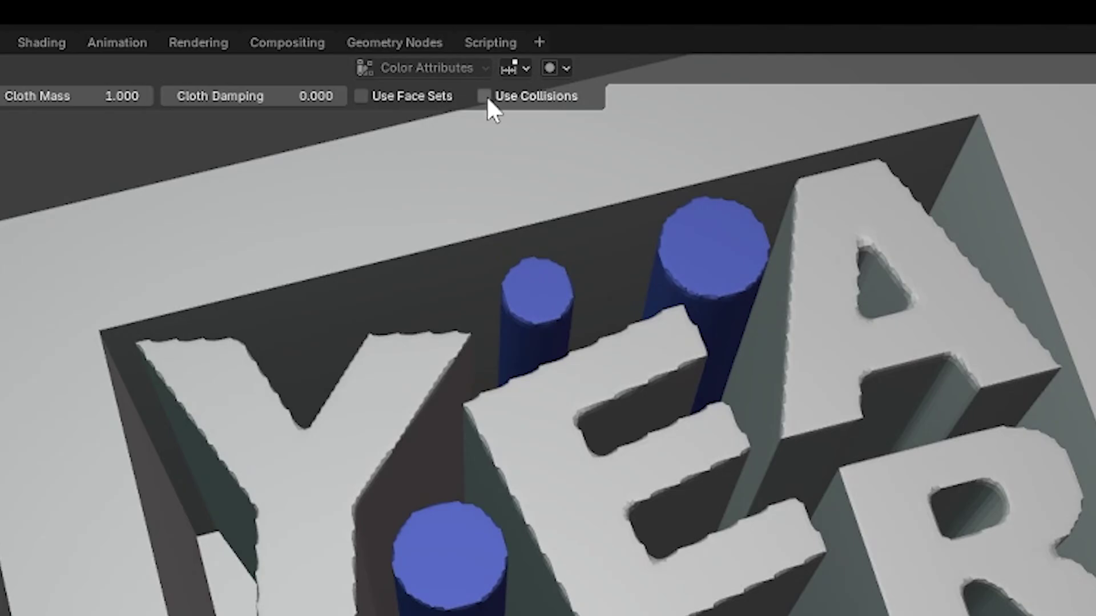
{"action": "left_click", "coordinate": [457, 39]}
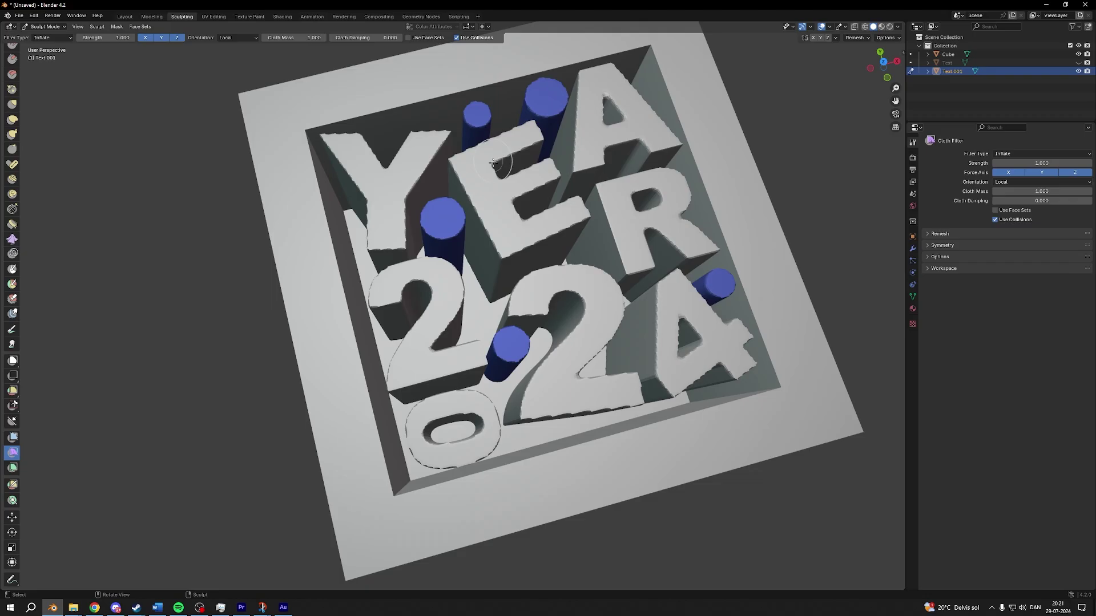
{"action": "left_click_drag", "start_coordinate": [548, 190], "coordinate": [558, 191]}
{"action": "left_click_drag", "start_coordinate": [487, 196], "coordinate": [616, 190]}
{"action": "middle_click_drag", "start_coordinate": [617, 190], "coordinate": [671, 155]}
{"action": "middle_click_drag", "start_coordinate": [675, 274], "coordinate": [470, 297]}
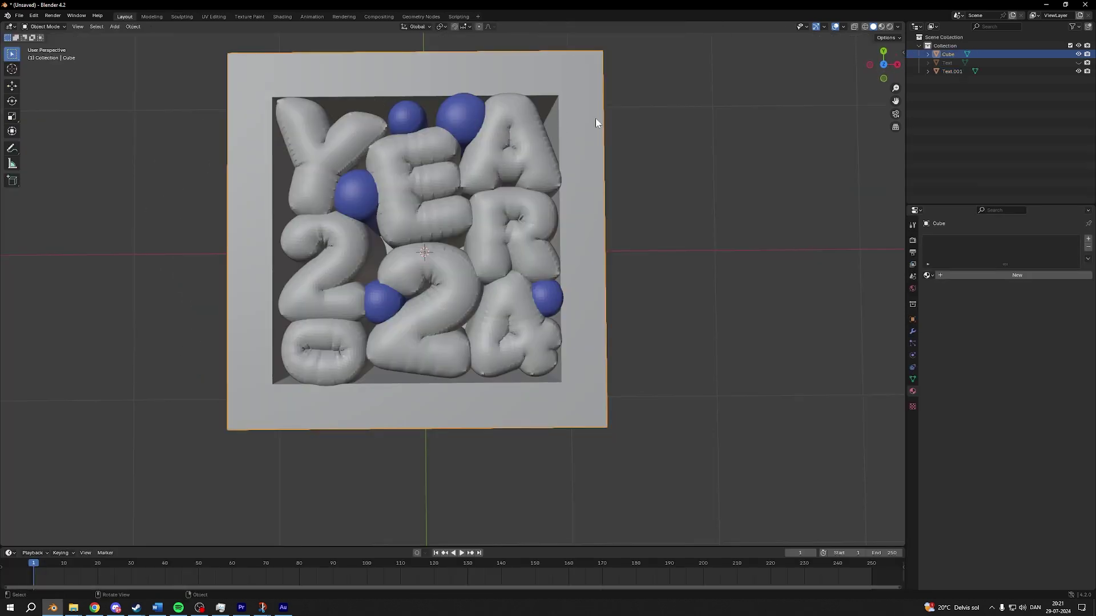
- Scale the cube down slightly to about 0.99 so it fits tightly around the inflated letters
{"action": "key", "text": "s"}
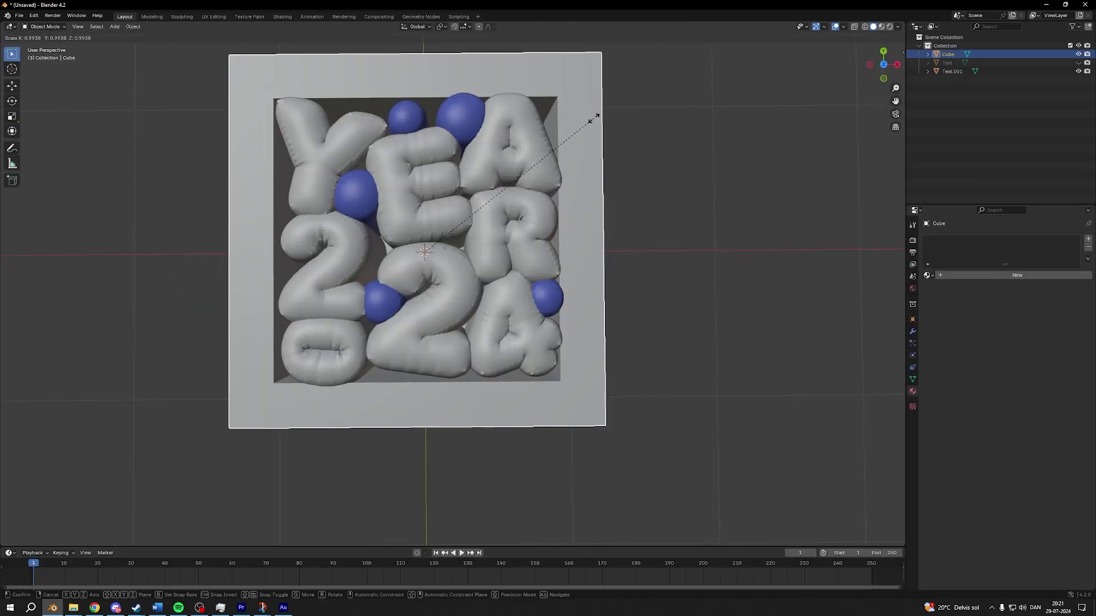
{"action": "left_click", "coordinate": [594, 118]}
{"action": "middle_click_drag", "start_coordinate": [594, 119], "coordinate": [611, 87]}
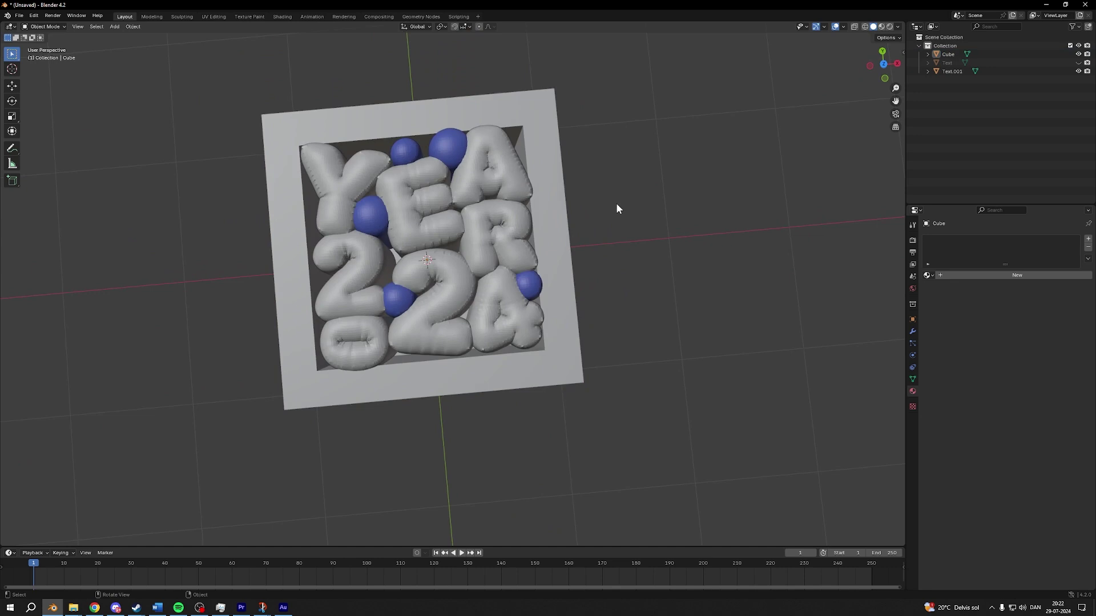
- Apply smooth shading to the inflated YEAR 2024 mesh and clear the selection
{"action": "left_click", "coordinate": [502, 242]}
{"action": "right_click", "coordinate": [502, 242]}
{"action": "left_click", "coordinate": [502, 242]}
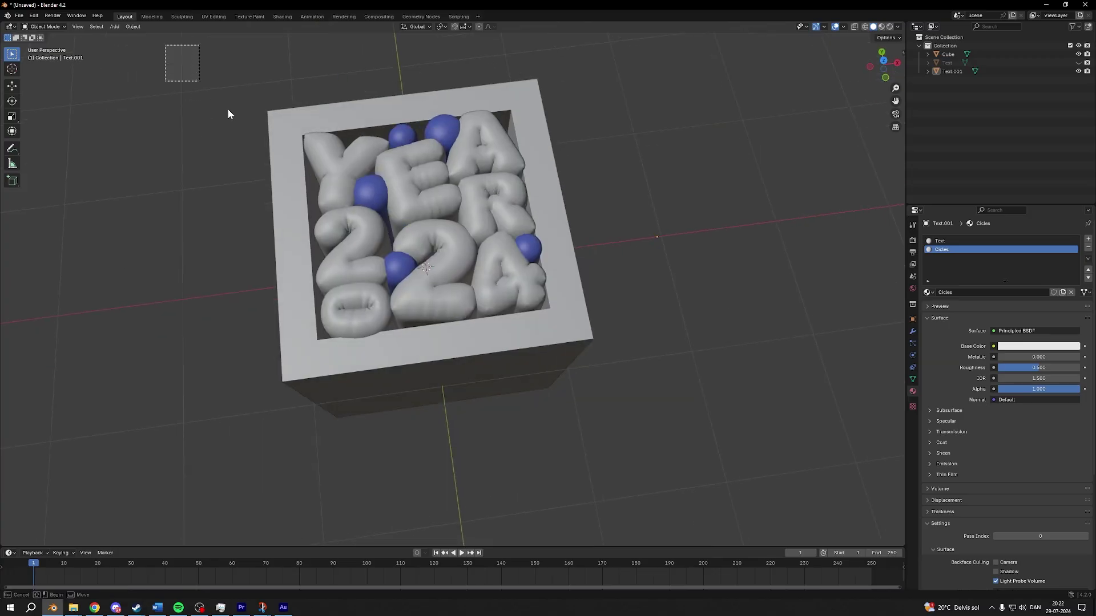
{"action": "key", "text": "a"}
{"action": "key", "text": "alt+a"}
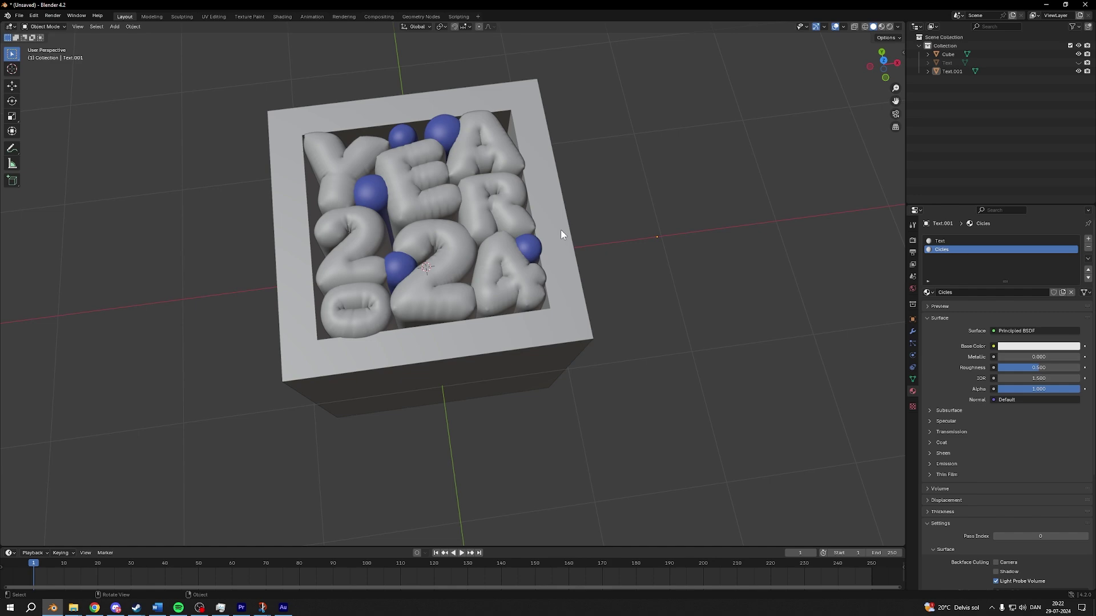
- Hide the Cube and Text.001 objects in both the viewport and renders
{"action": "left_click", "coordinate": [1077, 54]}
{"action": "left_click", "coordinate": [1078, 71]}
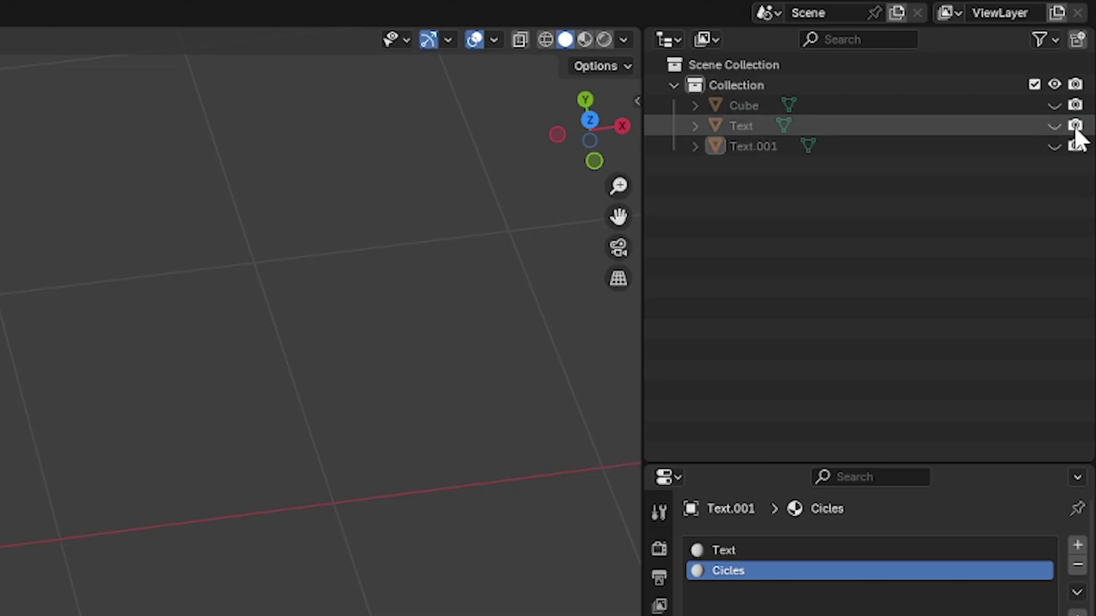
{"action": "left_click", "coordinate": [1075, 107]}
{"action": "left_click", "coordinate": [1076, 143]}
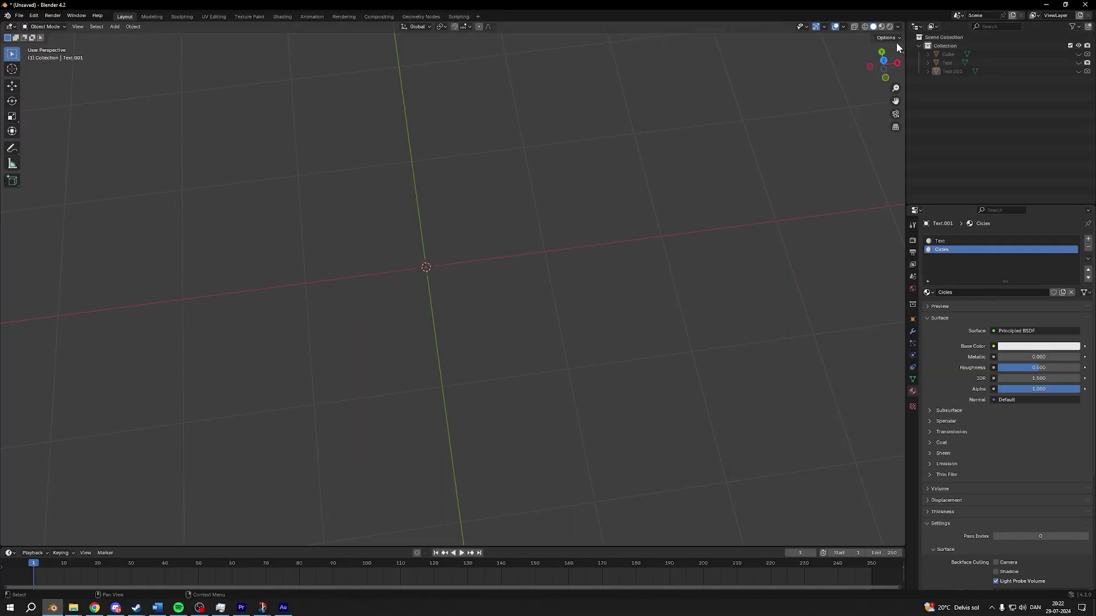
- Unhide the original Text object and rename it 2024
{"action": "left_click", "coordinate": [1077, 63]}
{"action": "double_click", "coordinate": [949, 65]}
{"action": "type", "text": "2"}
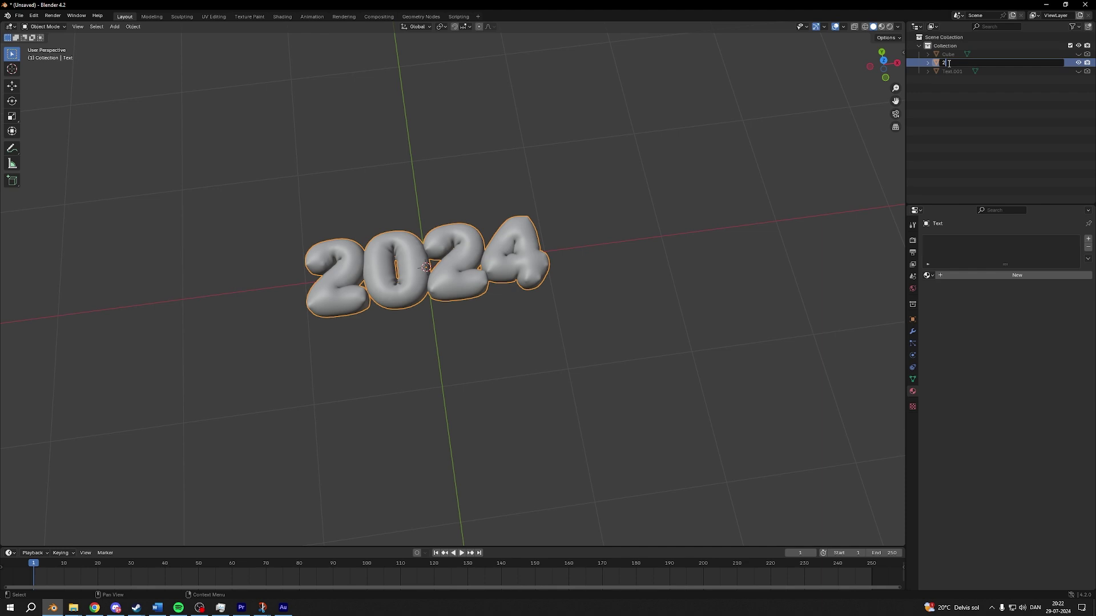
{"action": "type", "text": "024"}
{"action": "key", "text": "Return"}
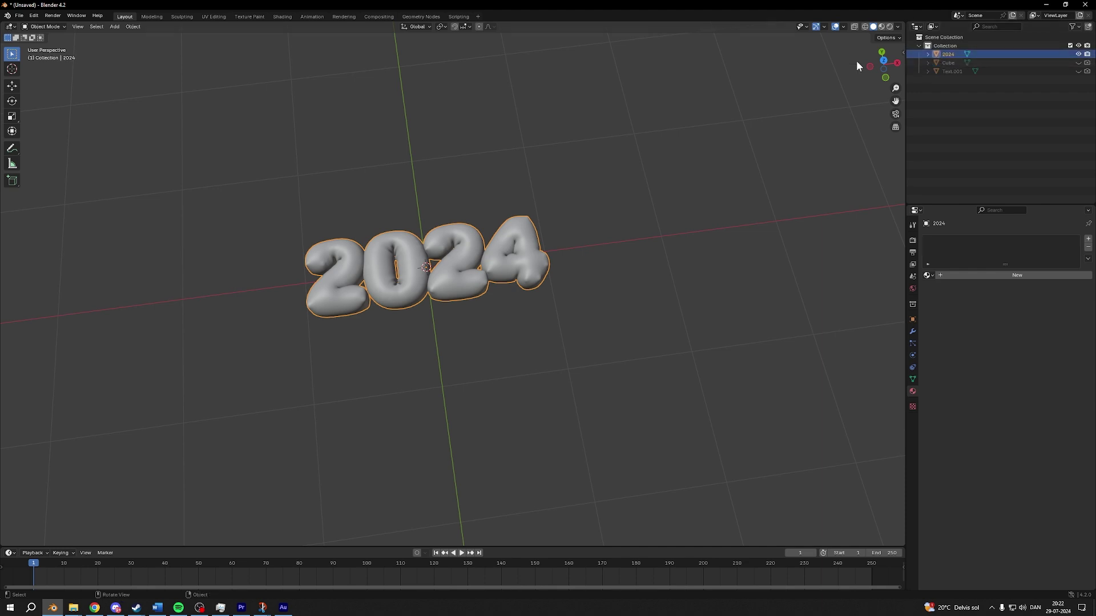
{"action": "left_click", "coordinate": [976, 72]}
- Rotate the 2024 object 90 degrees about the X axis so it stands upright
{"action": "left_click", "coordinate": [587, 235]}
{"action": "middle_click_drag", "start_coordinate": [586, 235], "coordinate": [573, 182]}
{"action": "scroll", "coordinate": [586, 228], "scroll_direction": "up", "scroll_amount": 4}
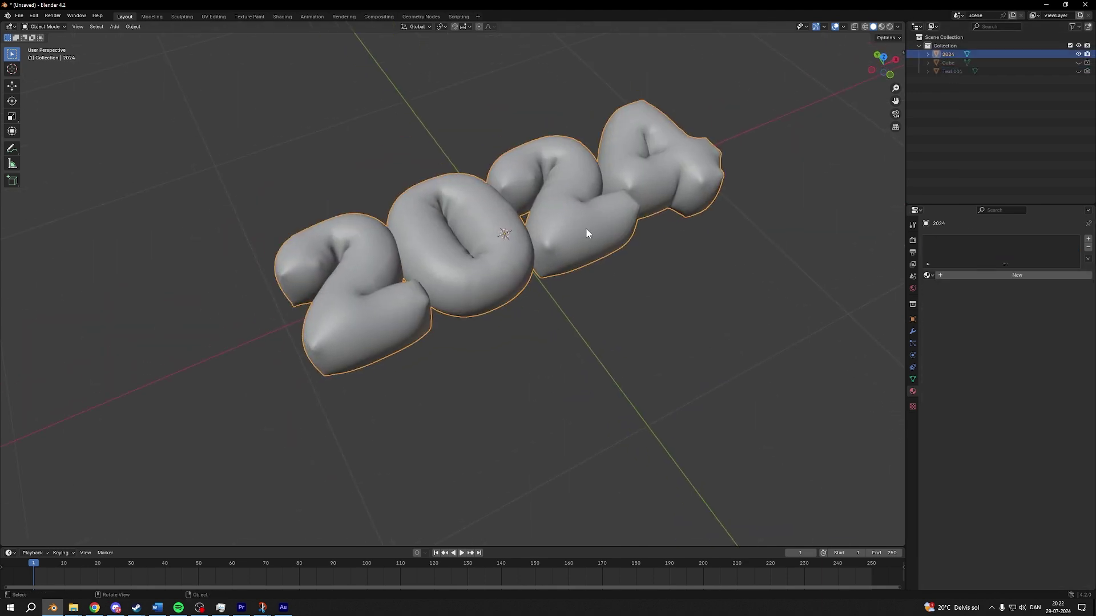
{"action": "type", "text": "rx"}
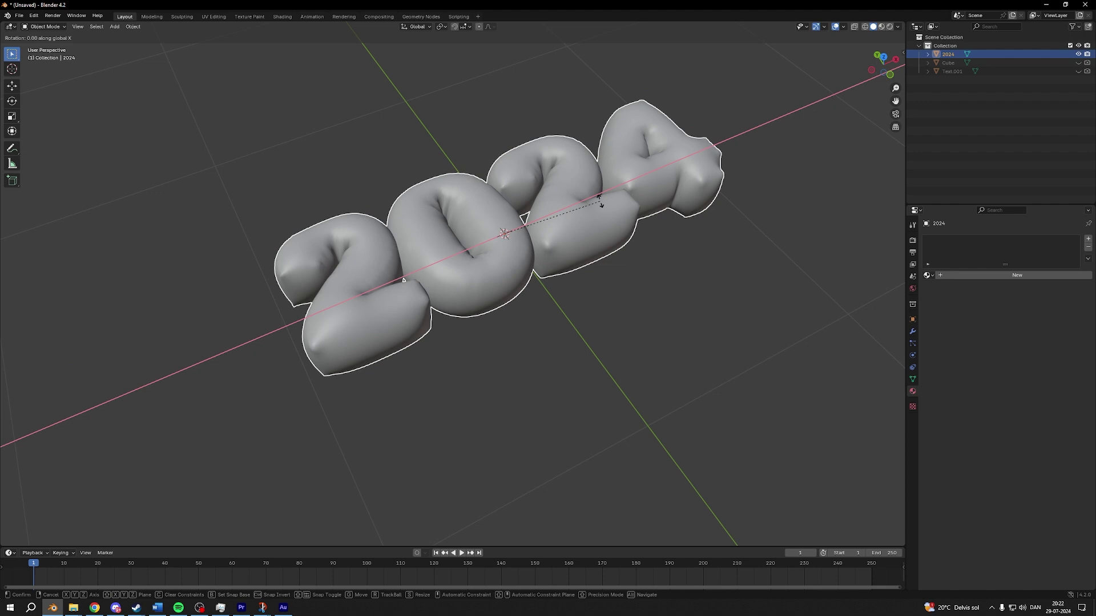
{"action": "type", "text": "90"}
{"action": "key", "text": "Return"}
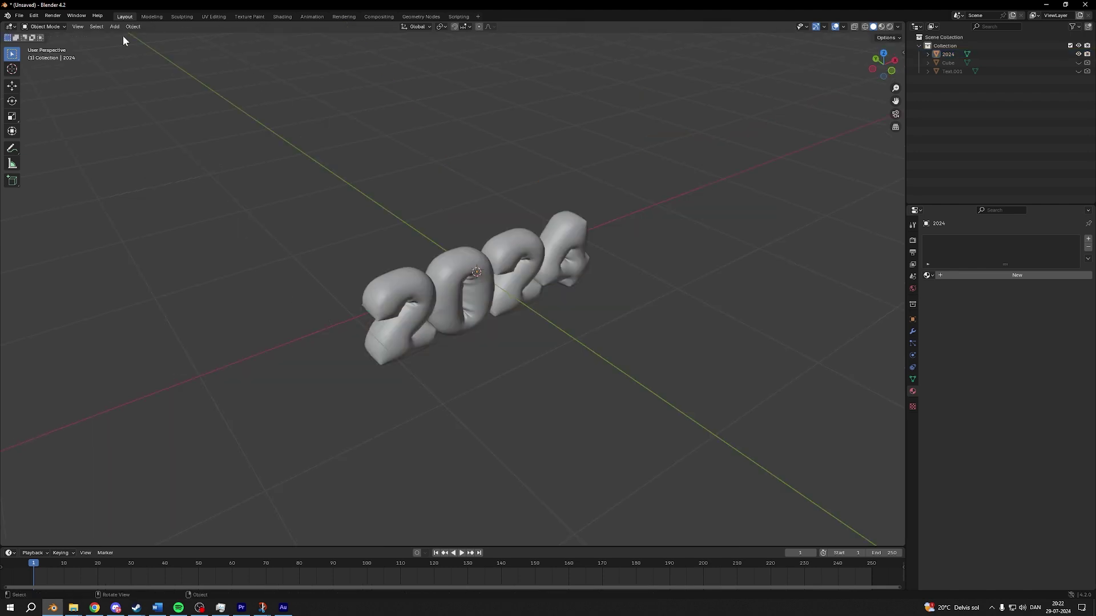
- Add a camera and move it along the Y axis to about -6.32 m, away from the 2024 text
{"action": "left_click", "coordinate": [114, 26]}
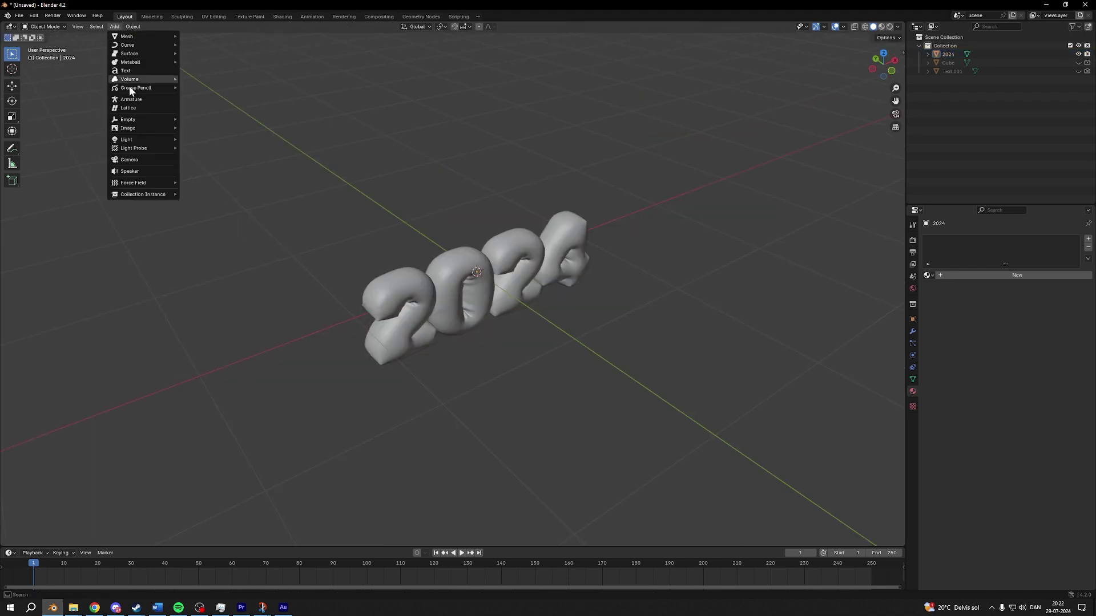
{"action": "left_click", "coordinate": [130, 161]}
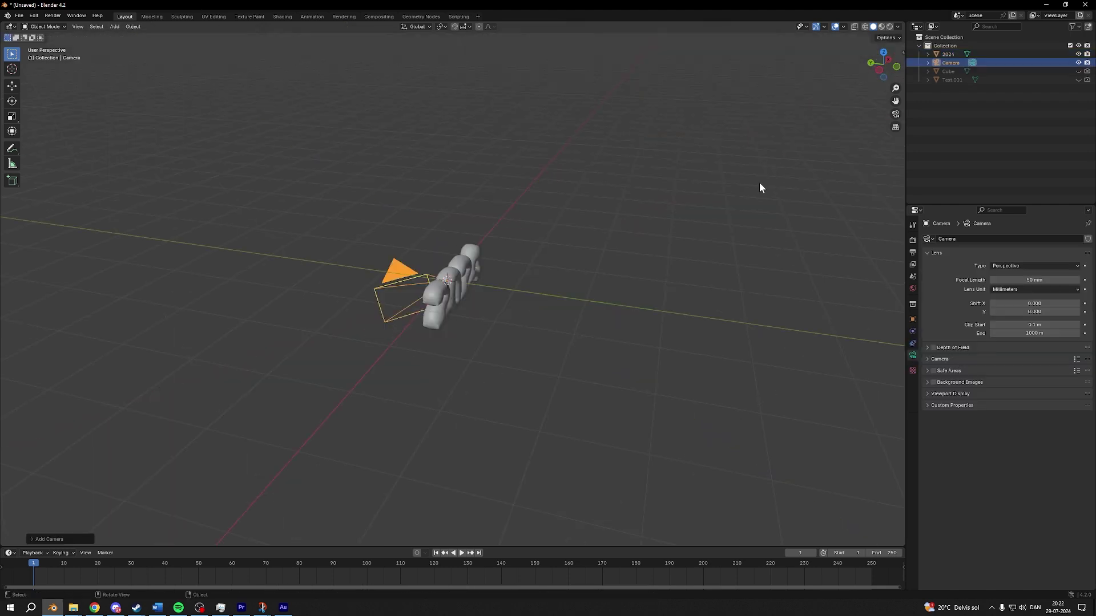
{"action": "key", "text": "g"}
{"action": "key", "text": "y"}
{"action": "left_click", "coordinate": [766, 111]}
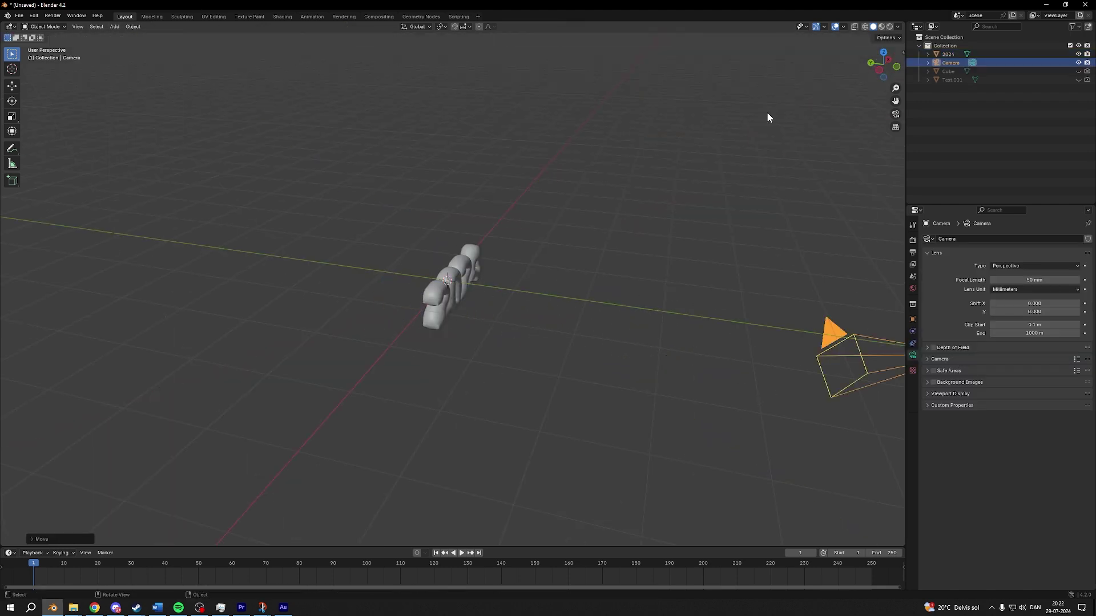
- Set the camera's rotation to X 90°, Y 0° and Z 0° so it faces the 2024 text
{"action": "key", "text": "n"}
{"action": "left_click", "coordinate": [848, 107]}
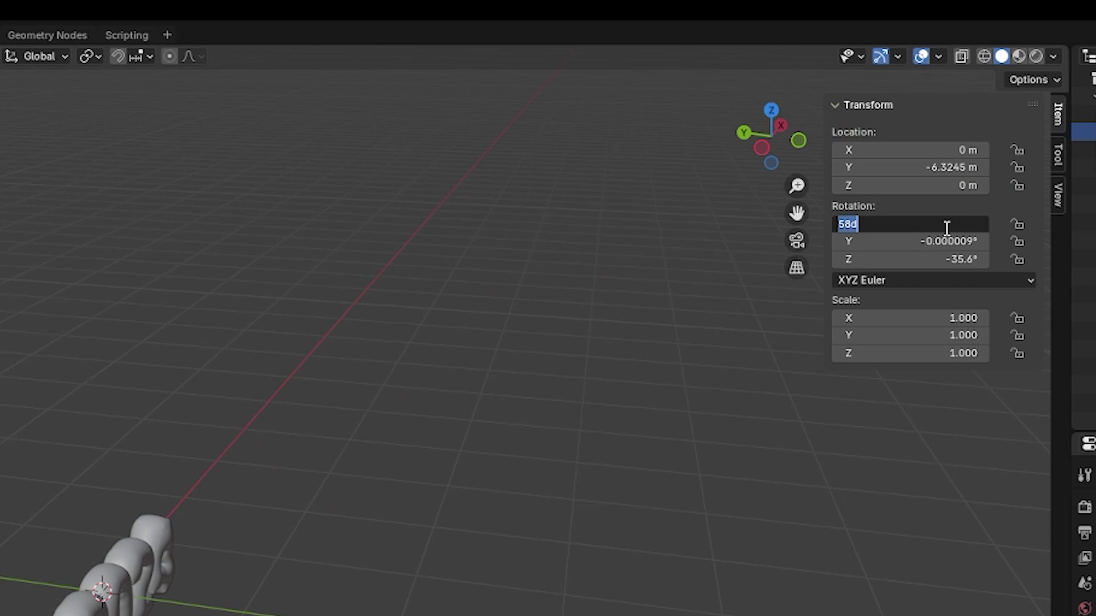
{"action": "type", "text": "90"}
{"action": "key", "text": "Tab"}
{"action": "type", "text": "0"}
{"action": "key", "text": "Tab"}
{"action": "type", "text": "0"}
{"action": "key", "text": "Return"}
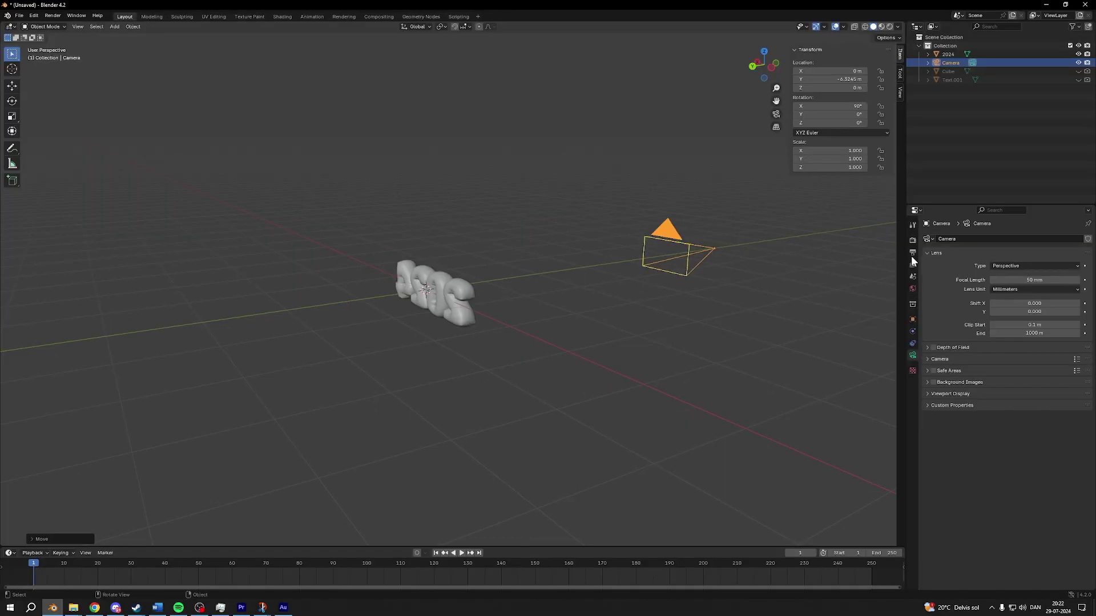
- Set the render output's X resolution to 1080 px for a square frame
{"action": "left_click", "coordinate": [912, 253]}
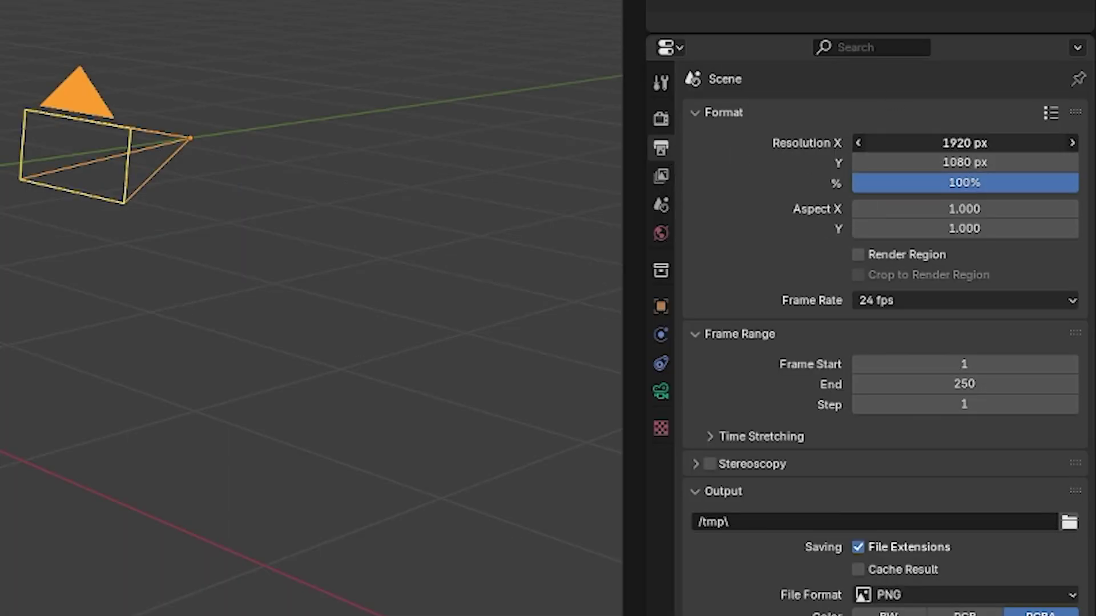
{"action": "left_click", "coordinate": [979, 143]}
{"action": "type", "text": "1080"}
{"action": "key", "text": "Return"}
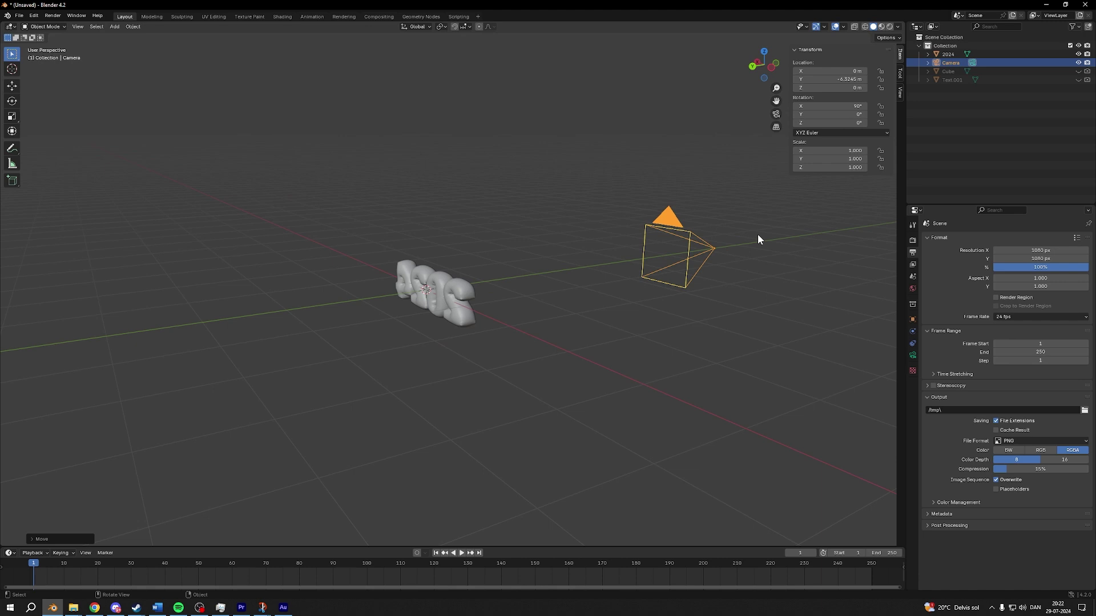
- Looking through the camera, set its focal length to 70 mm and shift its Y location to about -4.65 m
{"action": "key", "text": "KP_0"}
{"action": "left_click", "coordinate": [913, 355]}
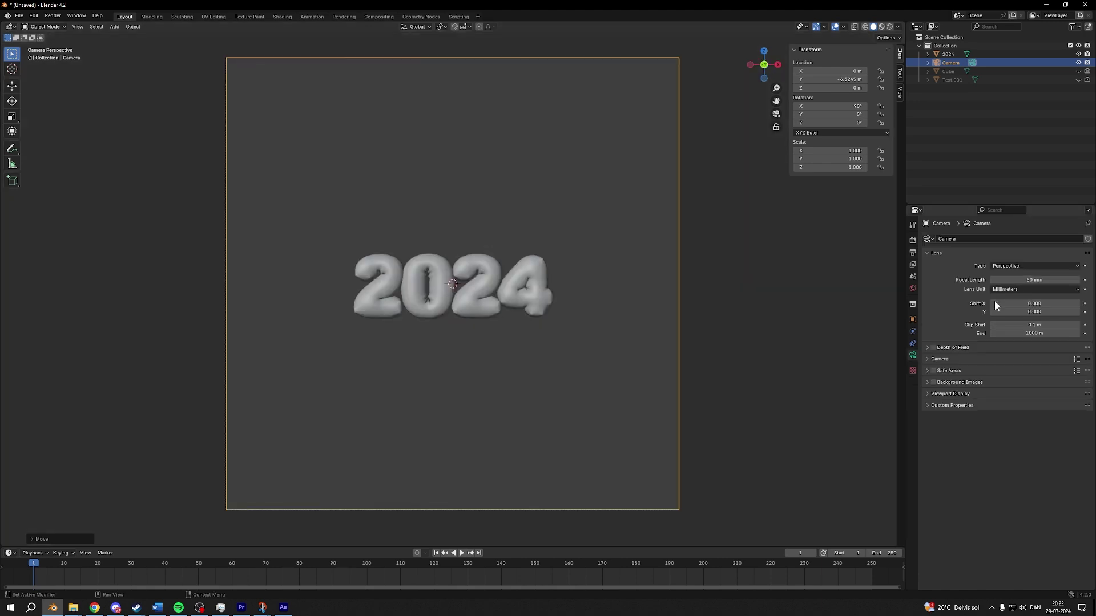
{"action": "key", "text": "Return"}
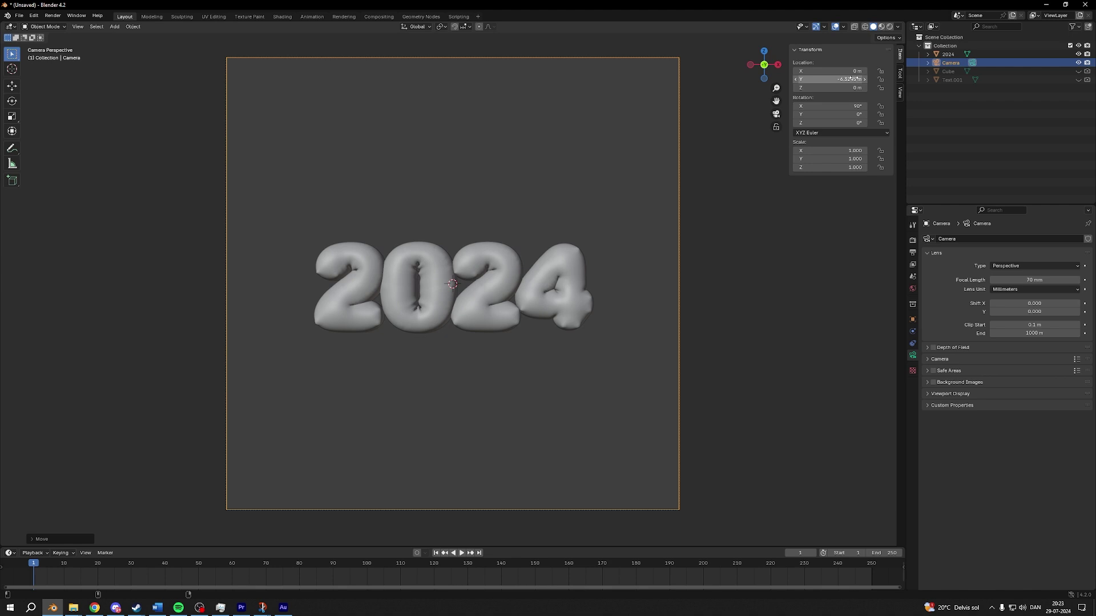
{"action": "left_click", "coordinate": [850, 79]}
{"action": "left_click_drag", "start_coordinate": [850, 80], "coordinate": [946, 80]}
{"action": "key", "text": "KP_0"}
- Add a plane mesh and rotate it 90° about the X axis so it stands upright
{"action": "left_click", "coordinate": [114, 27]}
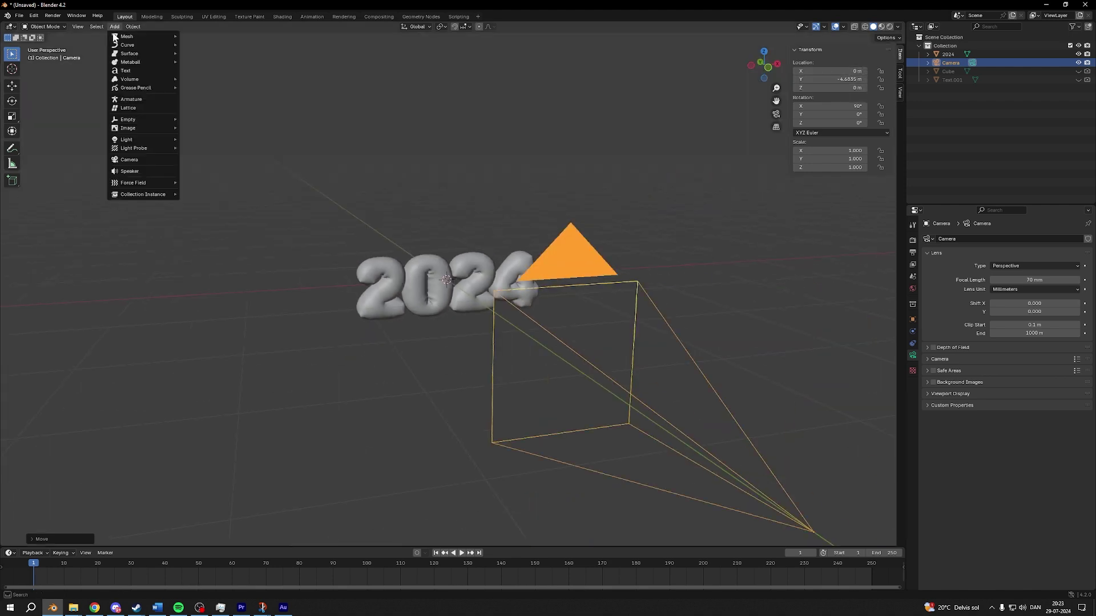
{"action": "mouse_move", "coordinate": [116, 37]}
{"action": "left_click", "coordinate": [198, 37]}
{"action": "middle_click_drag", "start_coordinate": [403, 159], "coordinate": [467, 181]}
{"action": "key", "text": "r"}
{"action": "key", "text": "Escape"}
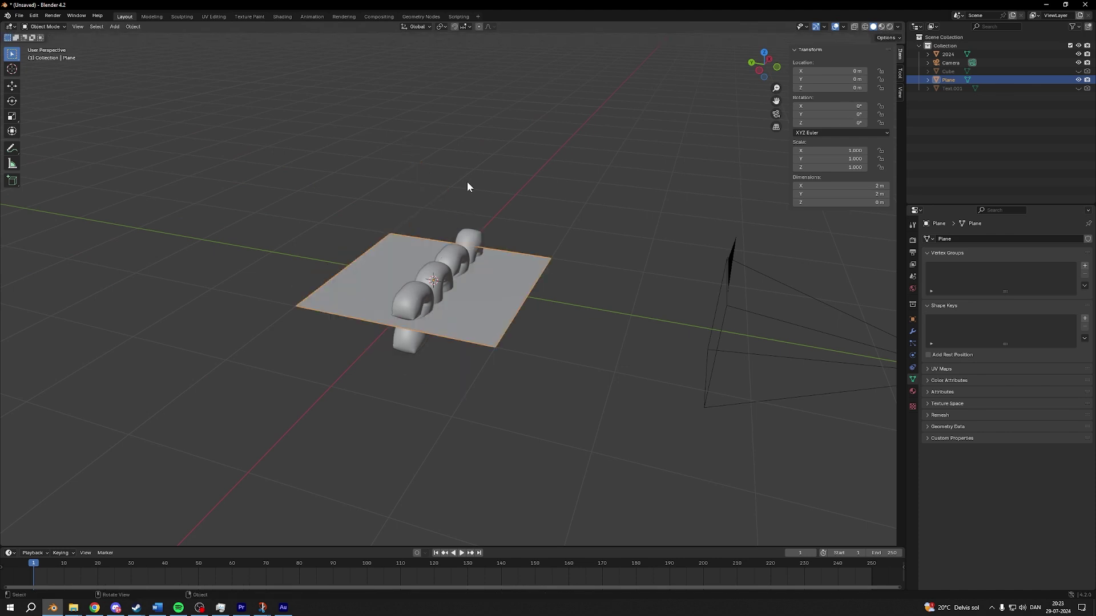
{"action": "key", "text": "r"}
{"action": "key", "text": "z"}
{"action": "type", "text": "90"}
{"action": "key", "text": "Return"}
- Move the plane 1 m along Y behind the 2024 text and scale it by about 1.747 to fill the camera frame
{"action": "type", "text": "gxy"}
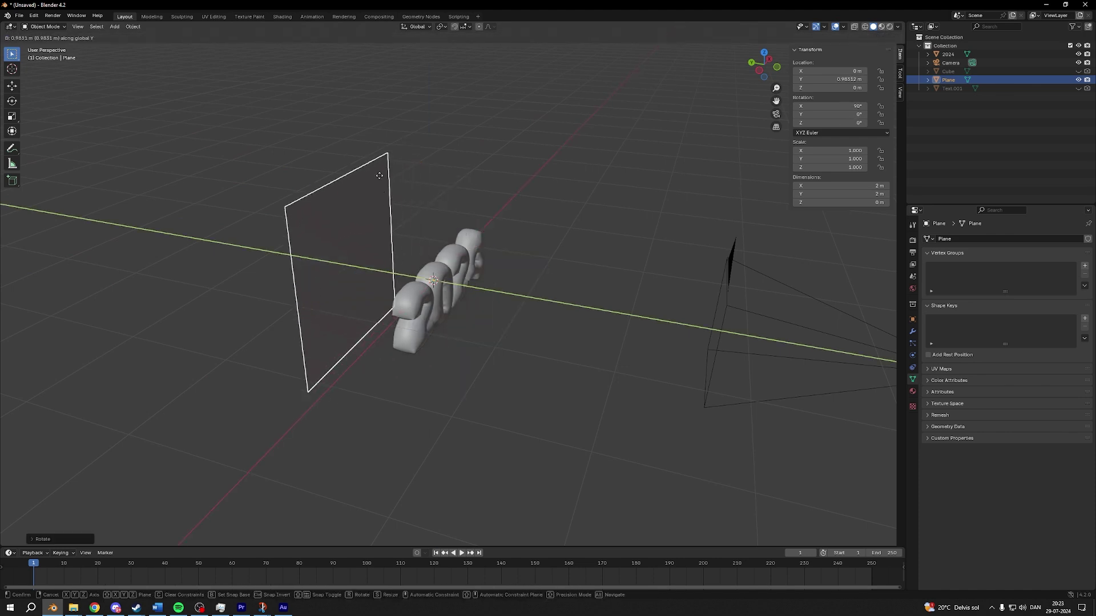
{"action": "type", "text": "1"}
{"action": "key", "text": "Return"}
{"action": "middle_click_drag", "start_coordinate": [468, 217], "coordinate": [419, 226]}
{"action": "key", "text": "KP_0"}
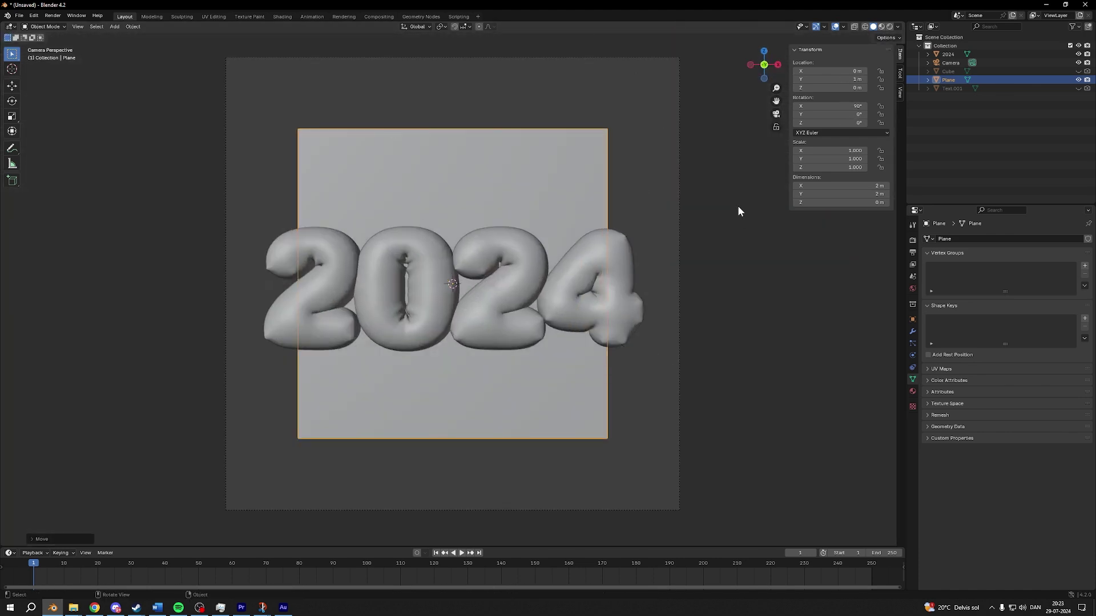
{"action": "key", "text": "s"}
{"action": "left_click", "coordinate": [738, 198]}
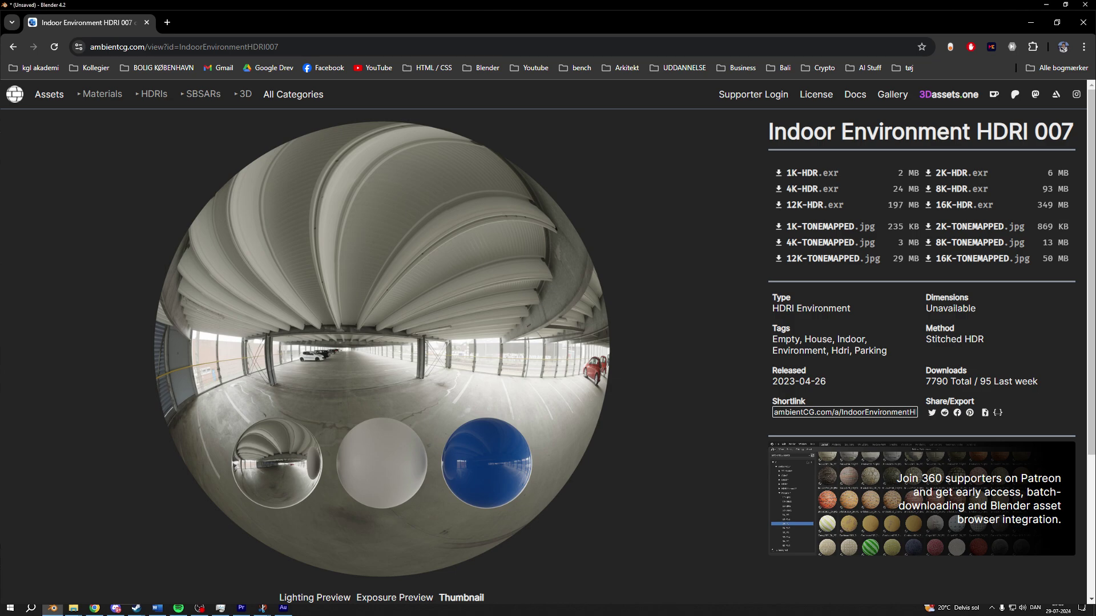
- Switch back from the browser to Blender and show the World shader nodes in the Shading workspace
{"action": "key", "text": "alt+Tab"}
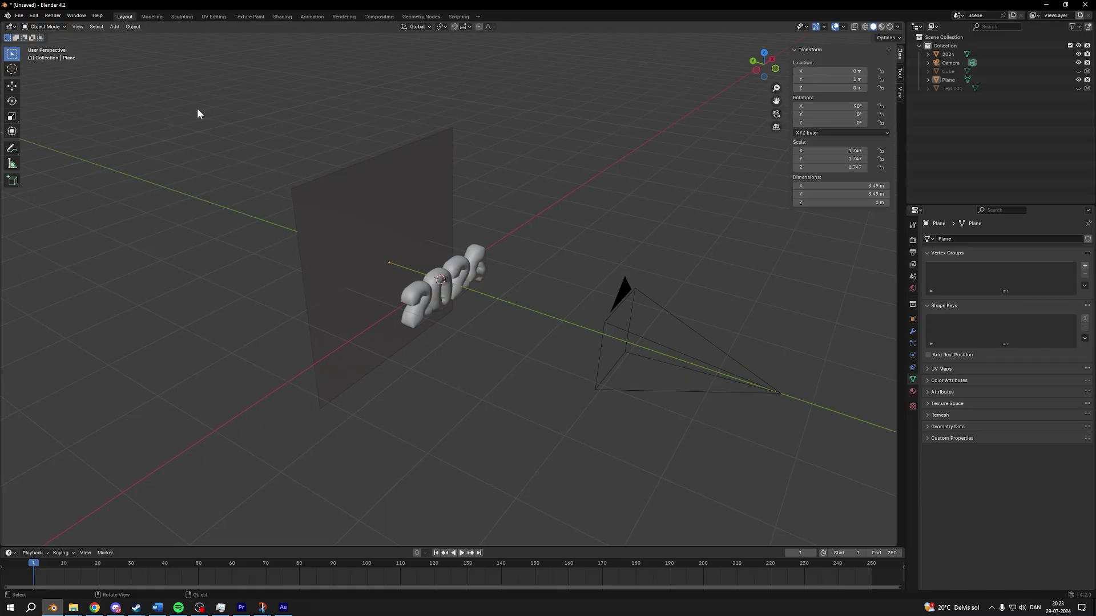
{"action": "left_click", "coordinate": [279, 16]}
{"action": "left_click", "coordinate": [204, 350]}
{"action": "left_click", "coordinate": [205, 380]}
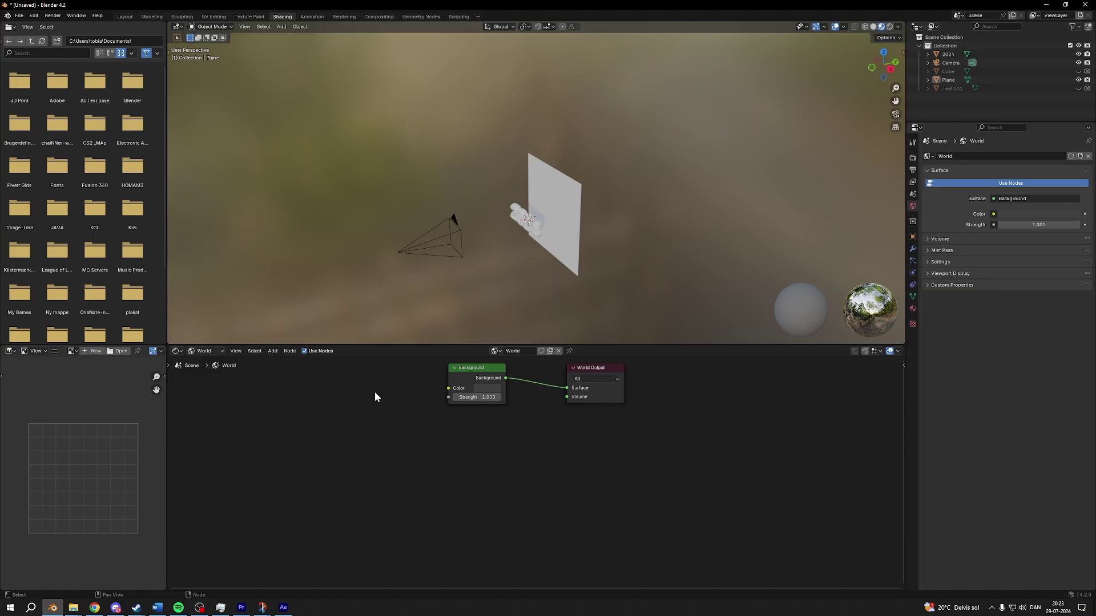
- Add an Environment Texture node linked to the Background color and load the IndoorEnvironmentHDRI007_4K image into it
{"action": "key", "text": "shift+a"}
{"action": "type", "text": "en"}
{"action": "key", "text": "Return"}
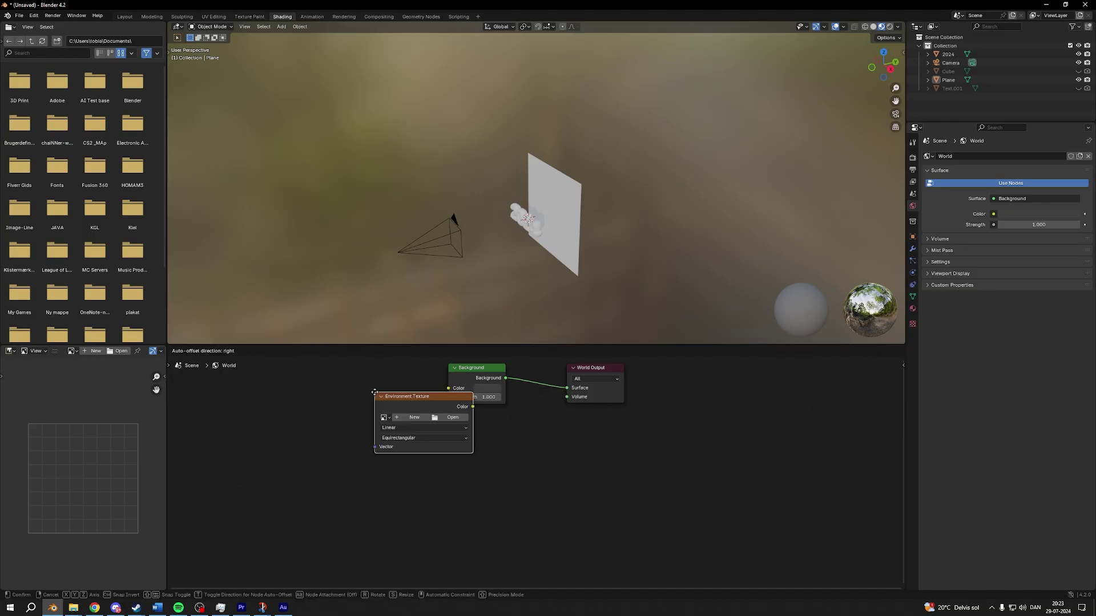
{"action": "left_click", "coordinate": [316, 379]}
{"action": "left_click_drag", "start_coordinate": [414, 393], "coordinate": [434, 390]}
{"action": "left_click", "coordinate": [394, 404]}
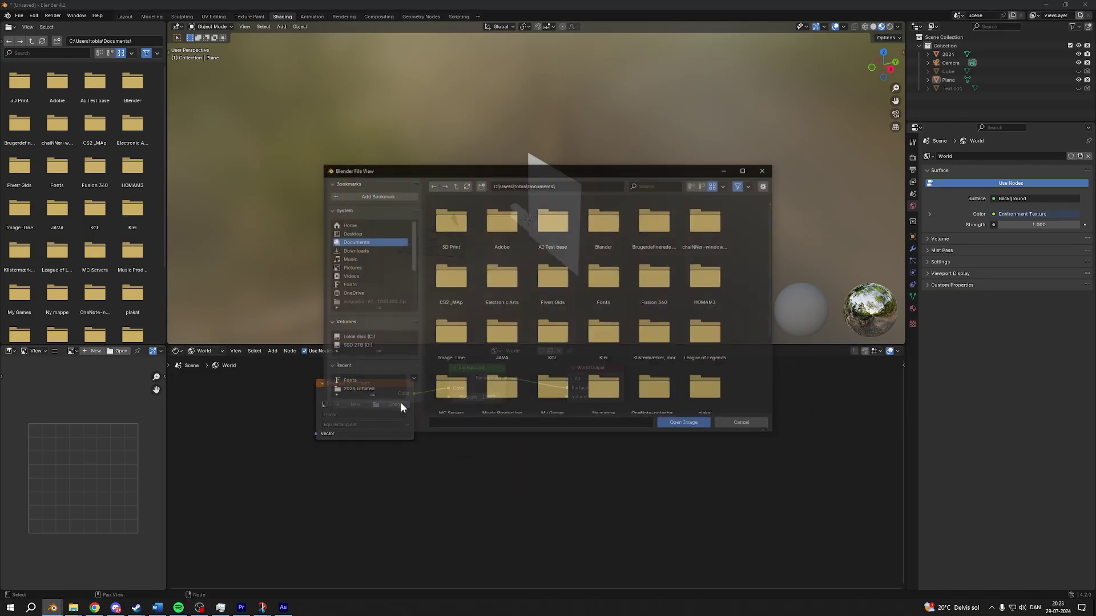
{"action": "double_click", "coordinate": [479, 284]}
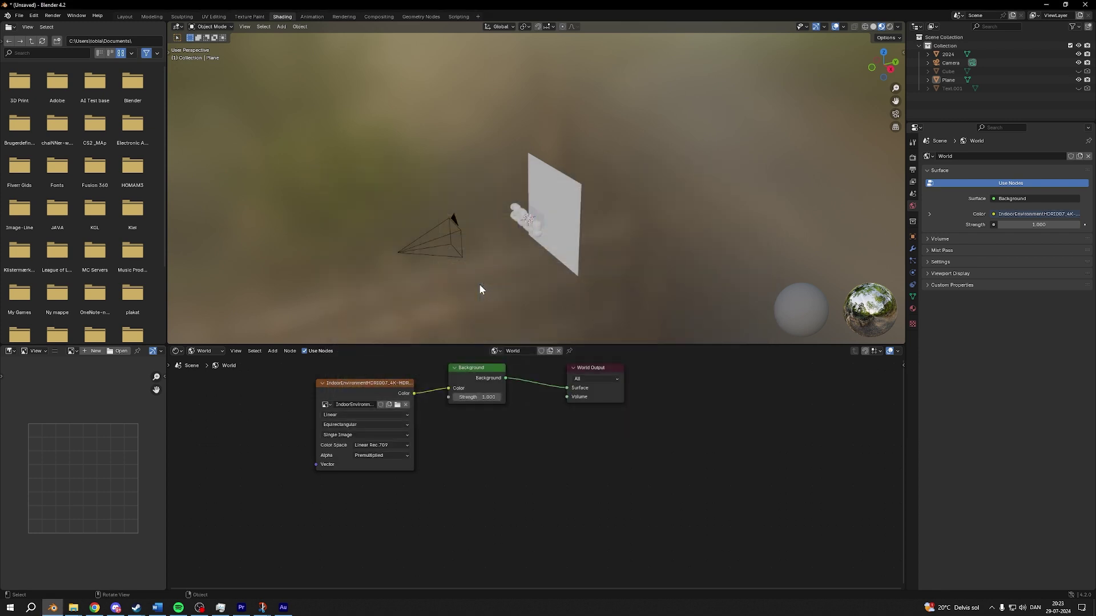
- Return to the Layout workspace's rendered view, set the render engine to Cycles and enable transparent film
{"action": "left_click", "coordinate": [125, 16]}
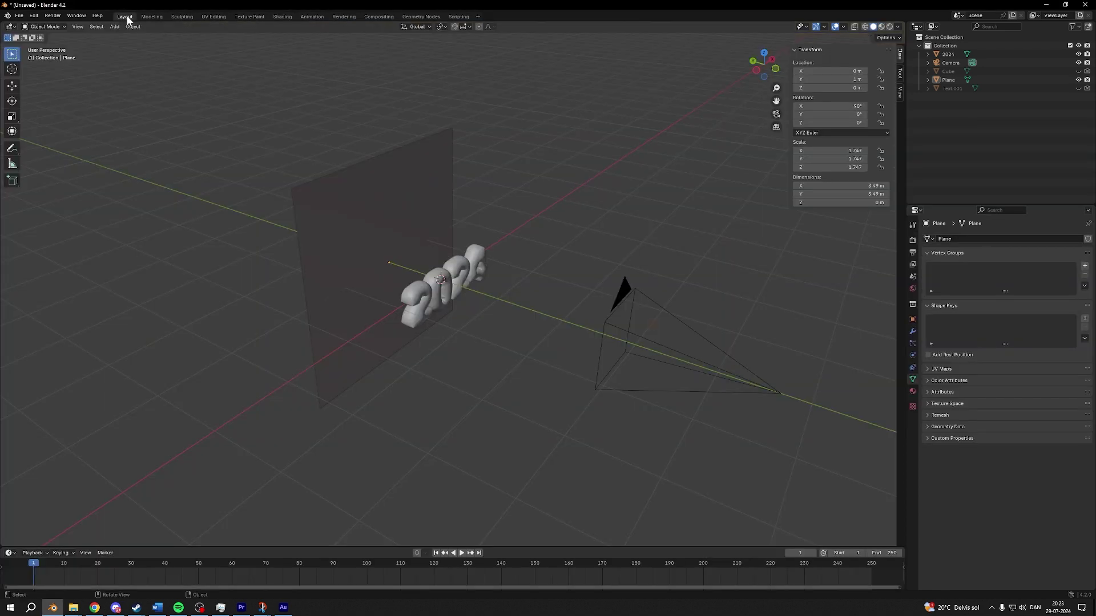
{"action": "left_click", "coordinate": [1013, 241]}
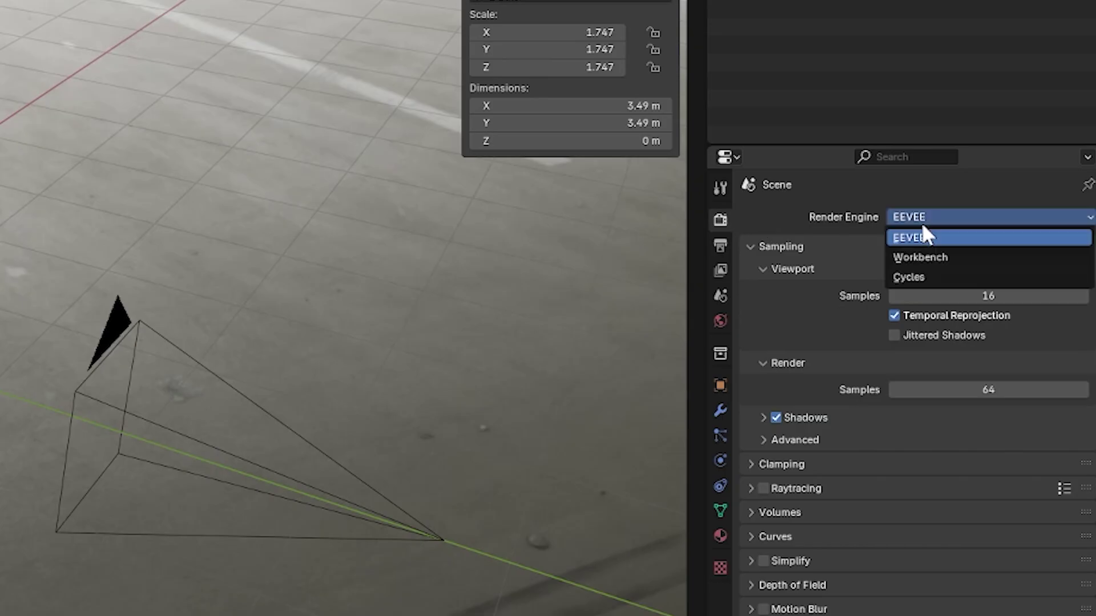
{"action": "left_click", "coordinate": [1010, 267]}
{"action": "left_click", "coordinate": [942, 507]}
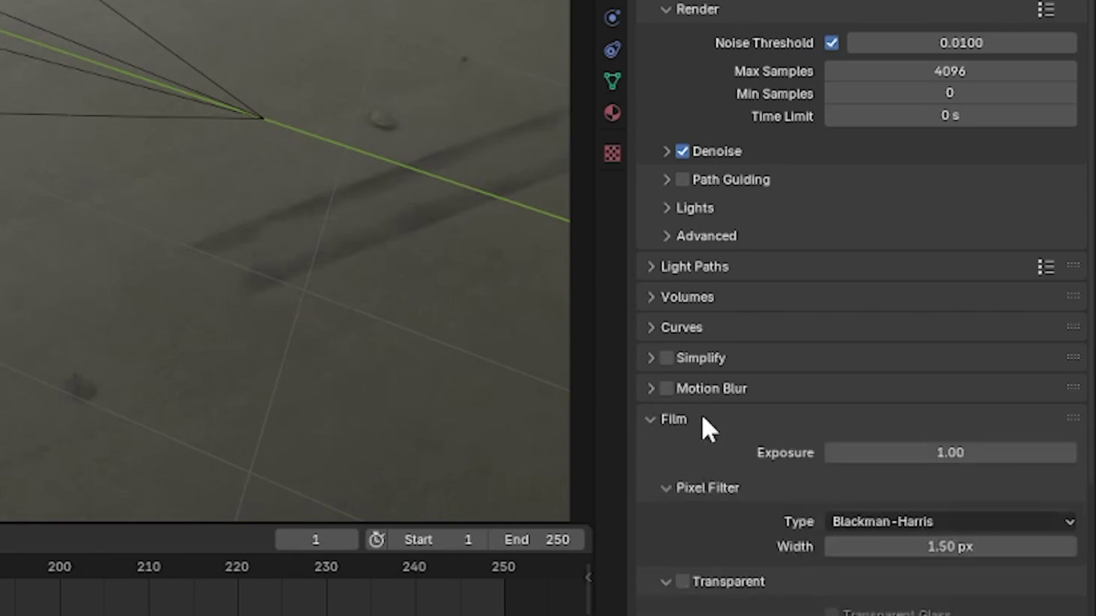
{"action": "scroll", "coordinate": [782, 469], "scroll_direction": "down", "scroll_amount": 3}
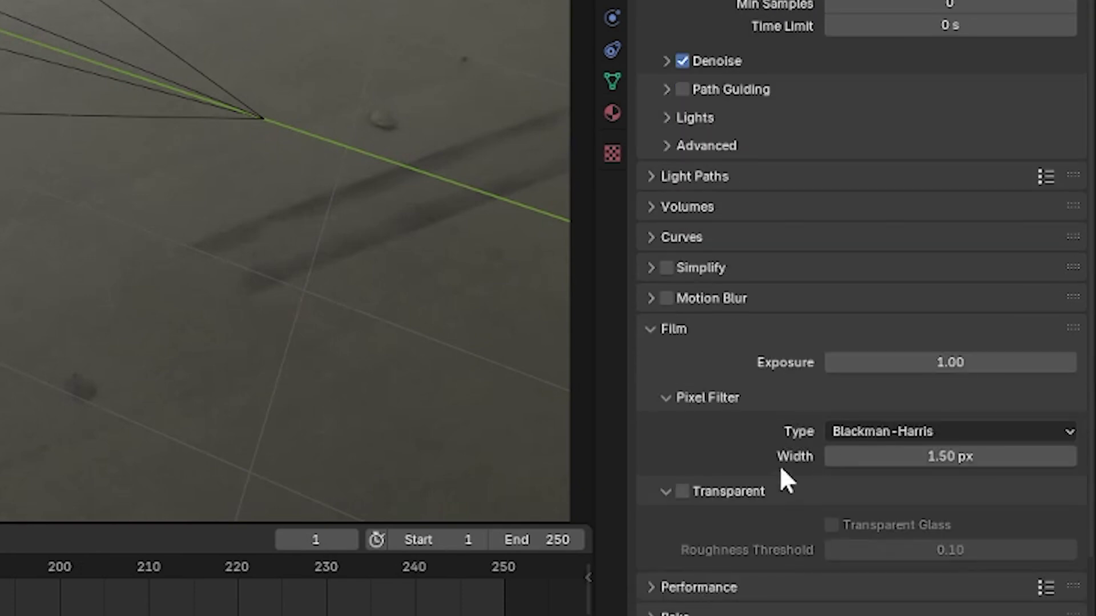
{"action": "left_click", "coordinate": [686, 488]}
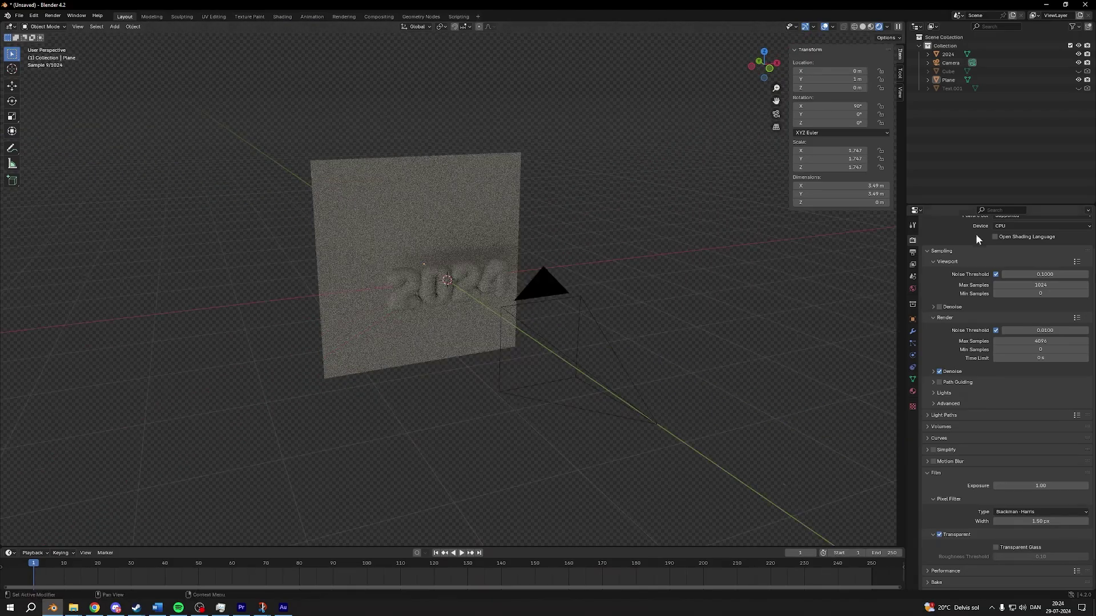
- Set the Cycles device to GPU Compute and, for the viewport, enable denoising with a noise threshold of 0.01
{"action": "scroll", "coordinate": [1004, 265], "scroll_direction": "up", "scroll_amount": 3}
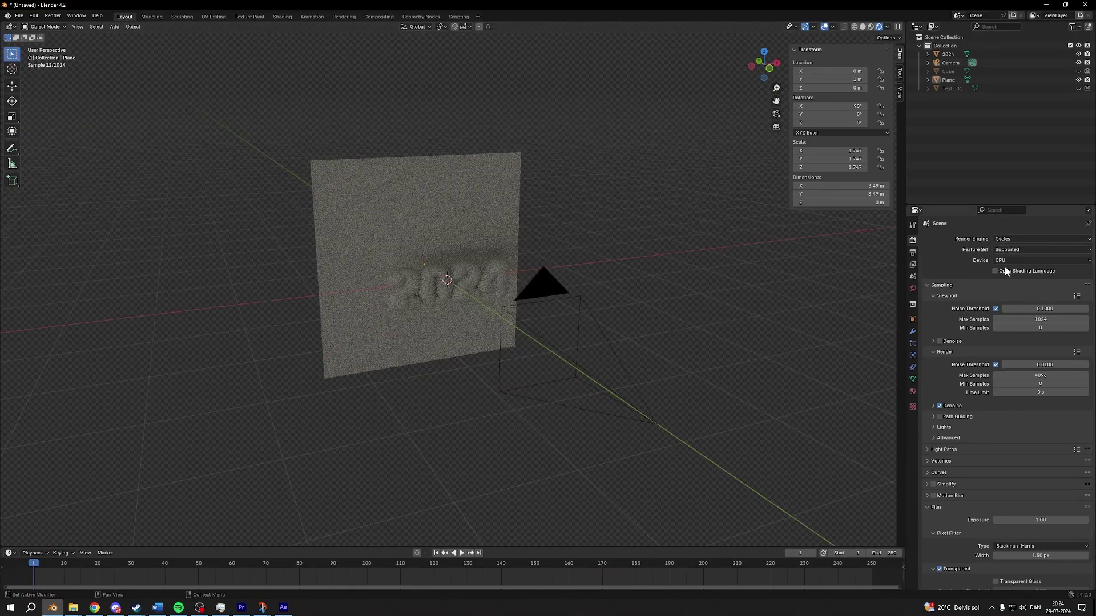
{"action": "left_click", "coordinate": [1010, 262]}
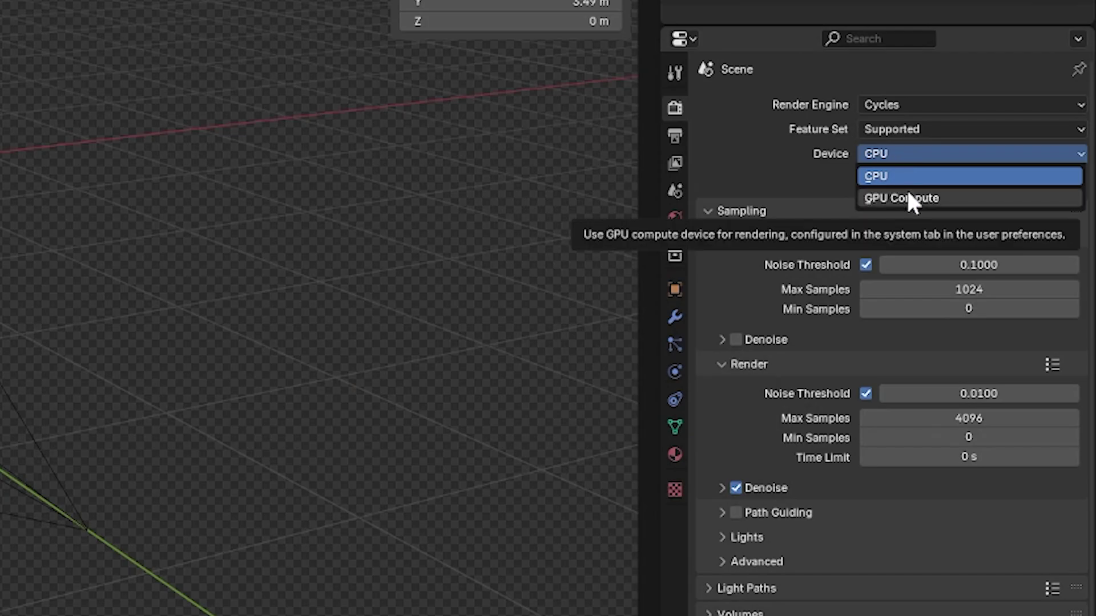
{"action": "left_click", "coordinate": [907, 197]}
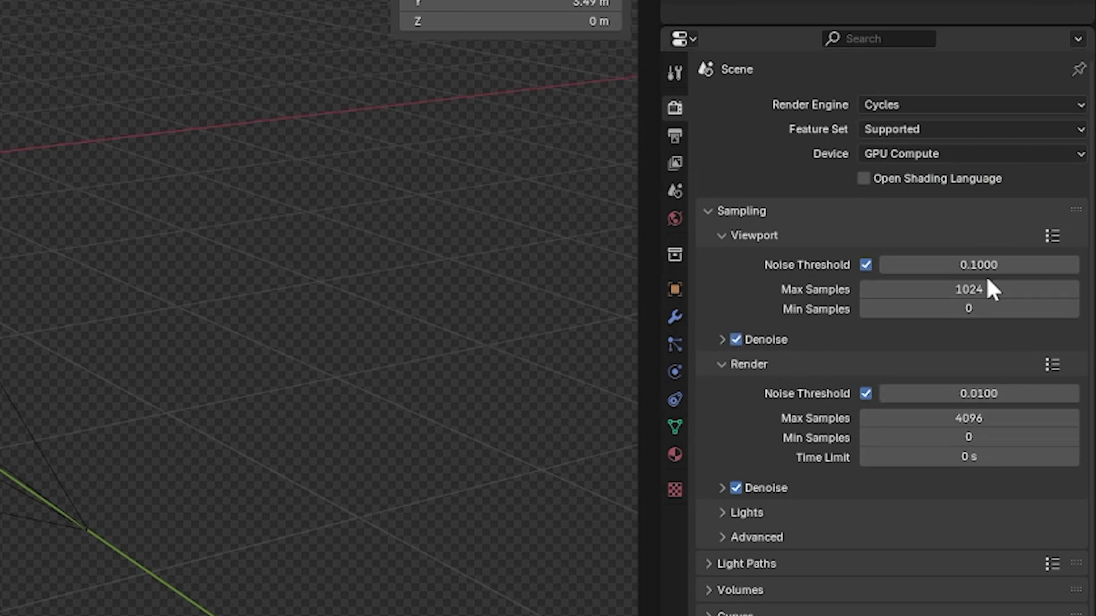
{"action": "left_click", "coordinate": [1003, 268]}
{"action": "type", "text": "0.01"}
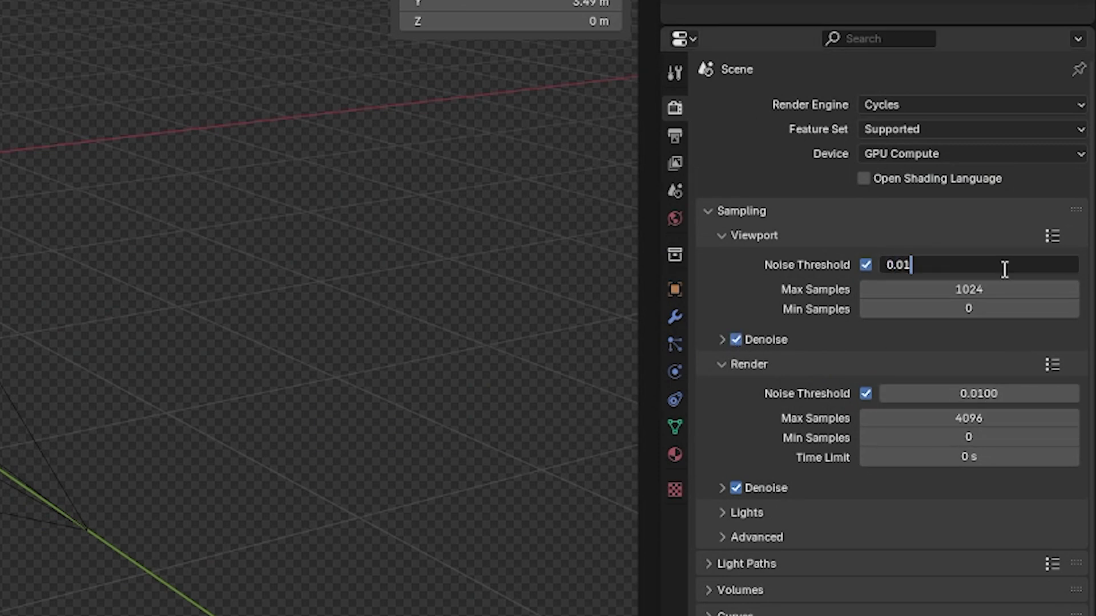
{"action": "key", "text": "Return"}
- Assign the existing Text material to the 2024 object and change its surface shader to Glossy BSDF
{"action": "left_click", "coordinate": [475, 274]}
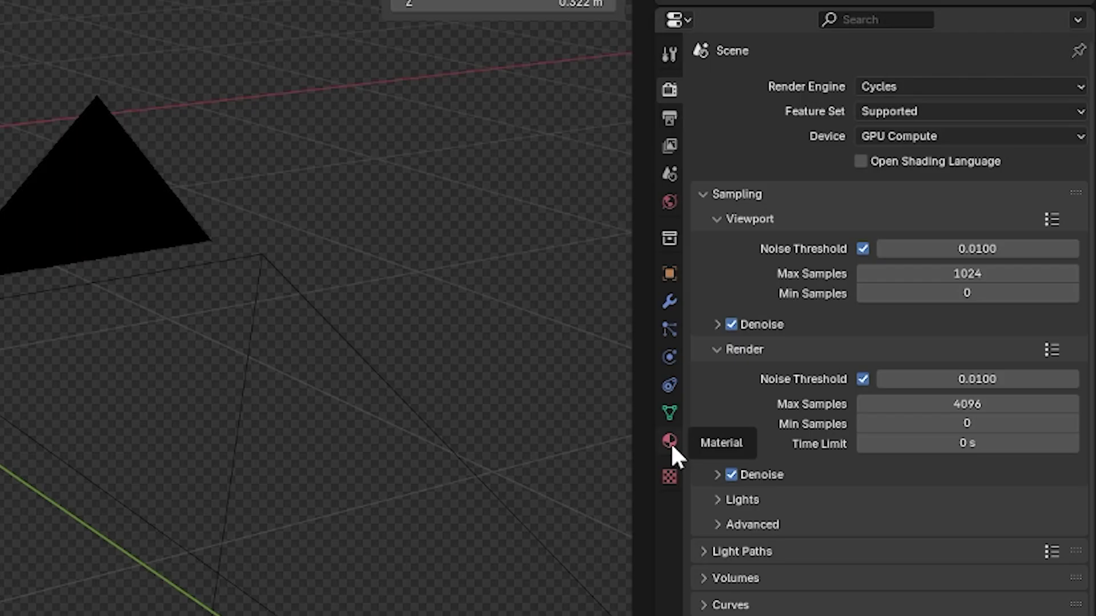
{"action": "left_click", "coordinate": [912, 391]}
{"action": "left_click", "coordinate": [931, 274]}
{"action": "left_click", "coordinate": [736, 239]}
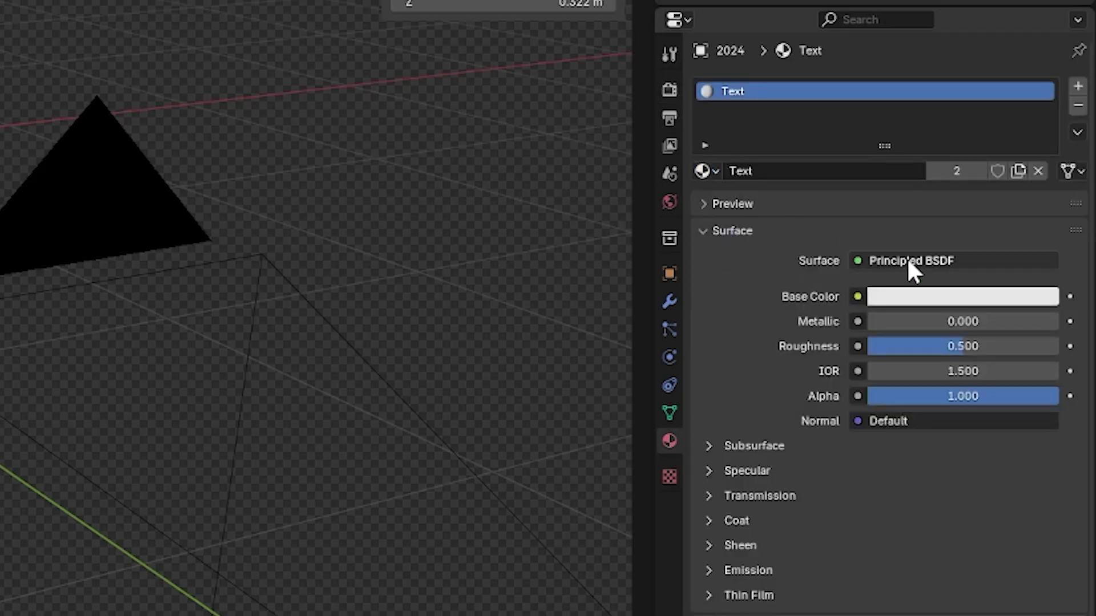
{"action": "left_click", "coordinate": [908, 259]}
{"action": "left_click", "coordinate": [812, 415]}
- Give the Text material a roughness of 0.25 and a light golden-orange color, and view it through the camera
{"action": "left_click", "coordinate": [1035, 346]}
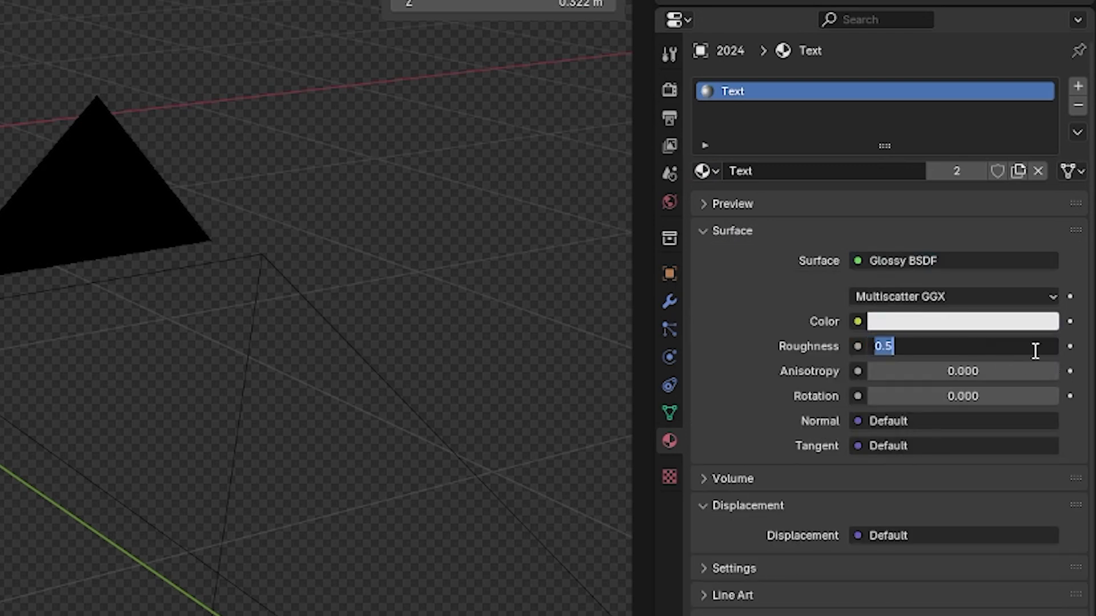
{"action": "type", "text": "0.25"}
{"action": "left_click", "coordinate": [1022, 322]}
{"action": "left_click", "coordinate": [918, 145]}
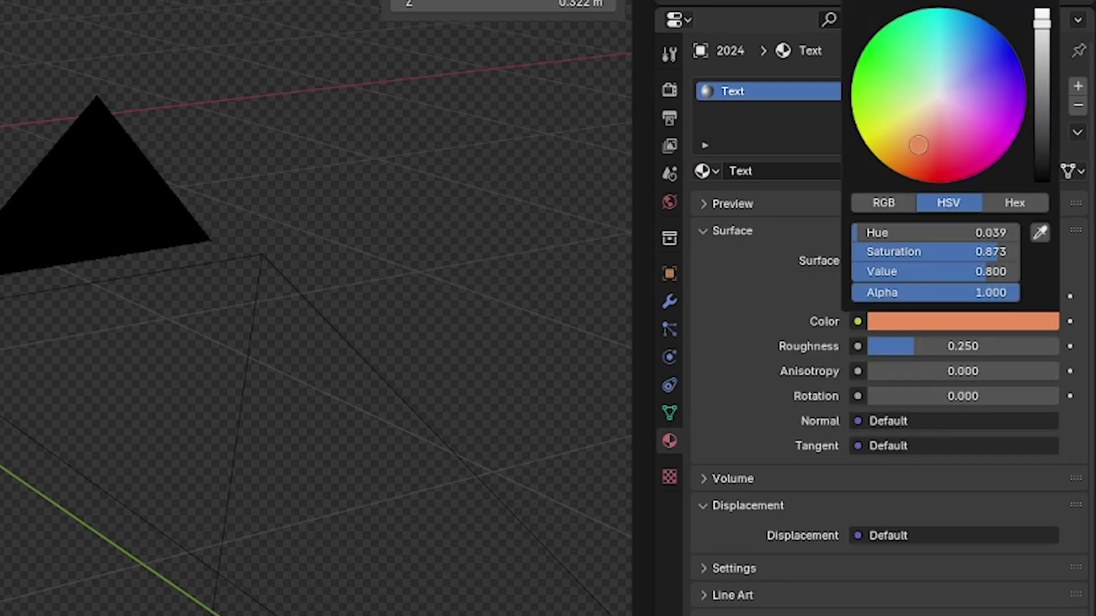
{"action": "left_click", "coordinate": [913, 132]}
{"action": "middle_click_drag", "start_coordinate": [253, 103], "coordinate": [76, 54]}
{"action": "key", "text": "KP_0"}
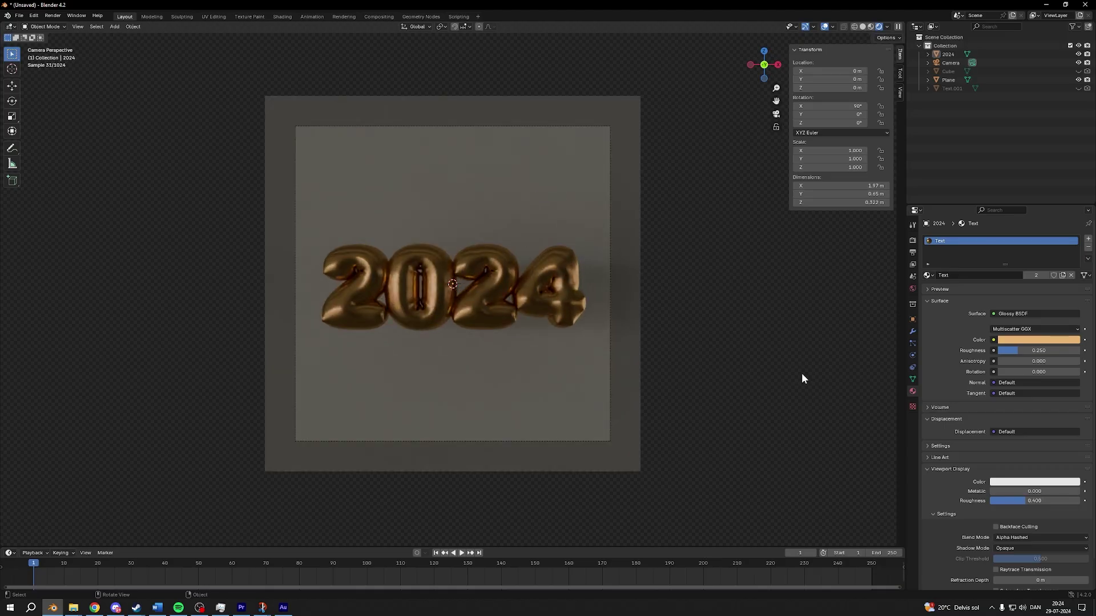
- Set the World background's strength to 2
{"action": "left_click", "coordinate": [913, 288]}
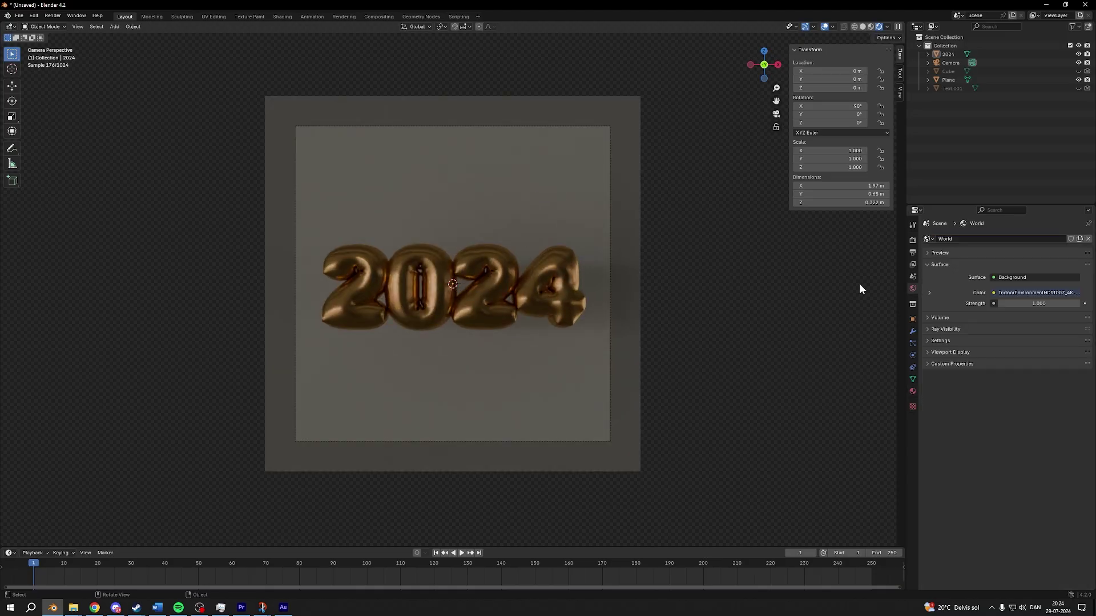
{"action": "left_click", "coordinate": [1059, 303]}
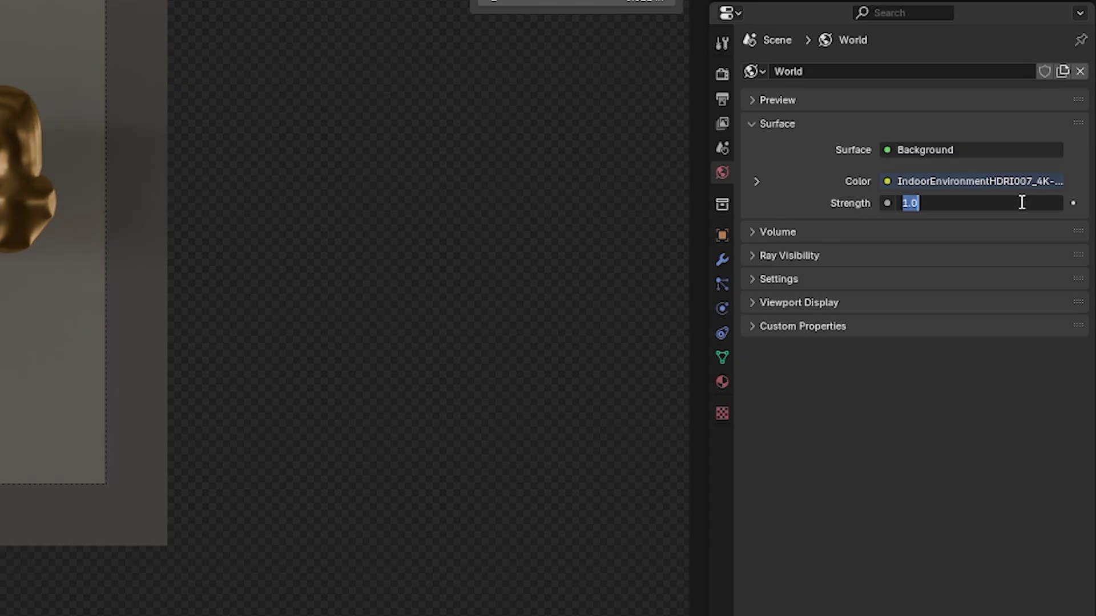
{"action": "type", "text": "2"}
{"action": "key", "text": "Return"}
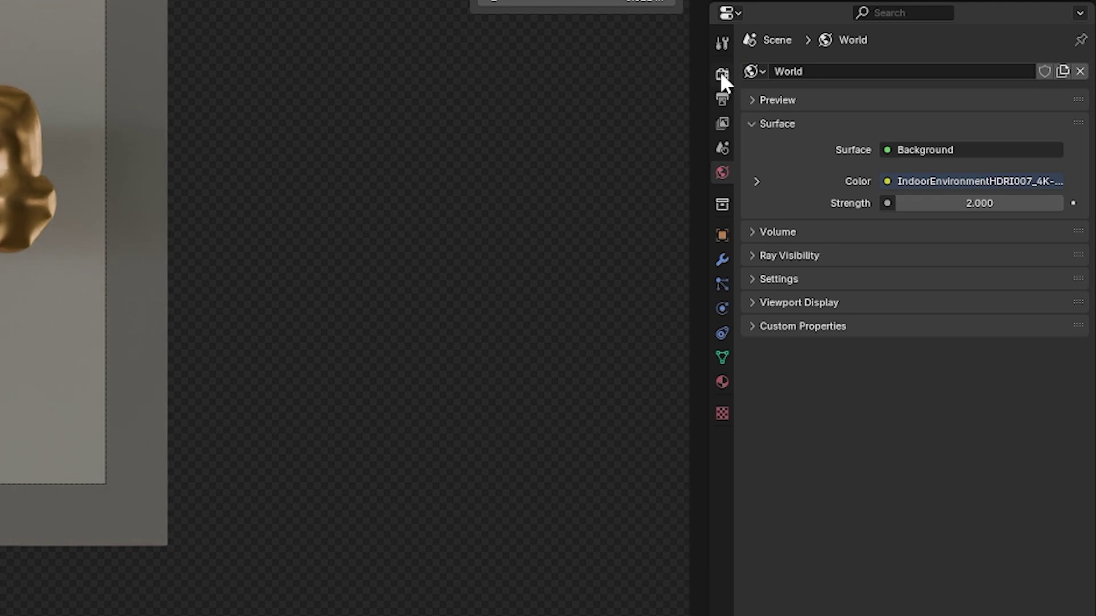
- Try the Base Contrast look in the render's color management, and settle on Medium High Contrast
{"action": "left_click", "coordinate": [721, 73]}
{"action": "scroll", "coordinate": [820, 481], "scroll_direction": "down", "scroll_amount": 5}
{"action": "scroll", "coordinate": [776, 582], "scroll_direction": "up", "scroll_amount": 5}
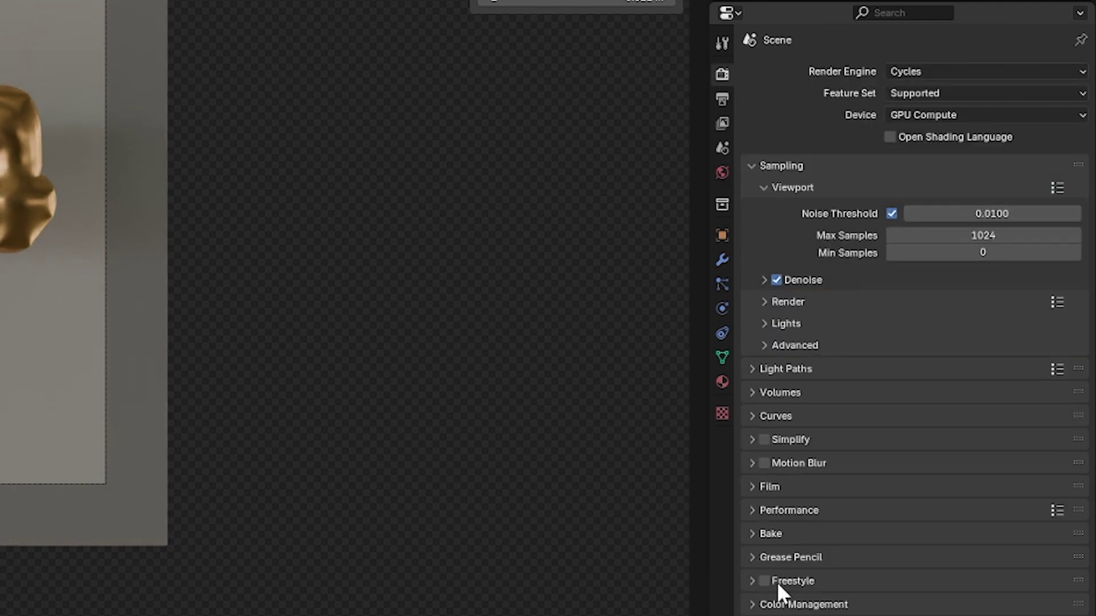
{"action": "left_click", "coordinate": [782, 605]}
{"action": "scroll", "coordinate": [782, 605], "scroll_direction": "down", "scroll_amount": 1}
{"action": "left_click", "coordinate": [981, 438]}
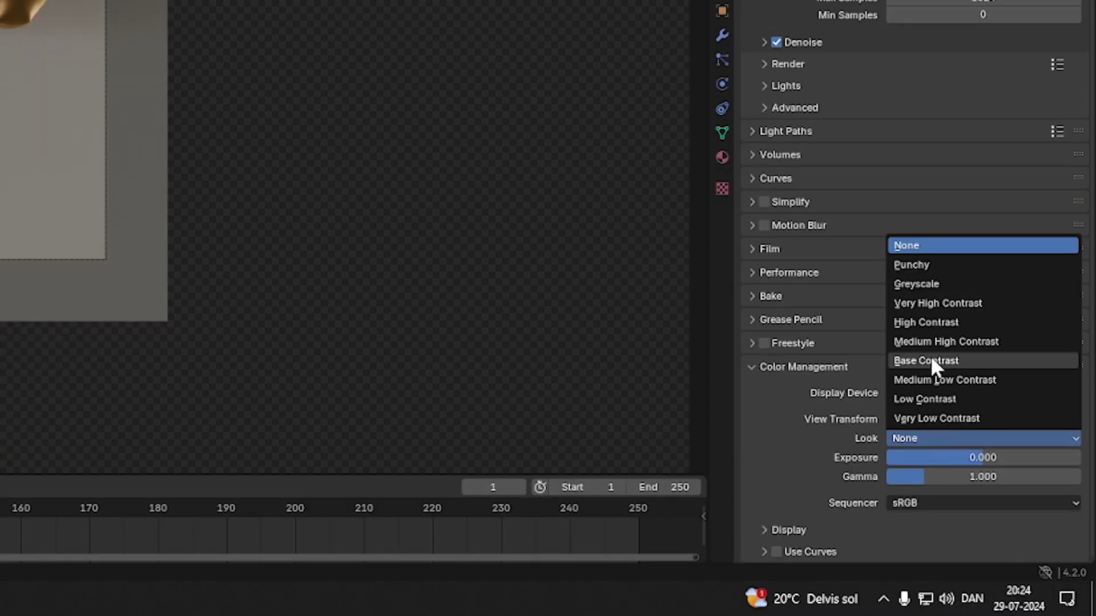
{"action": "left_click", "coordinate": [930, 358]}
{"action": "left_click", "coordinate": [944, 438]}
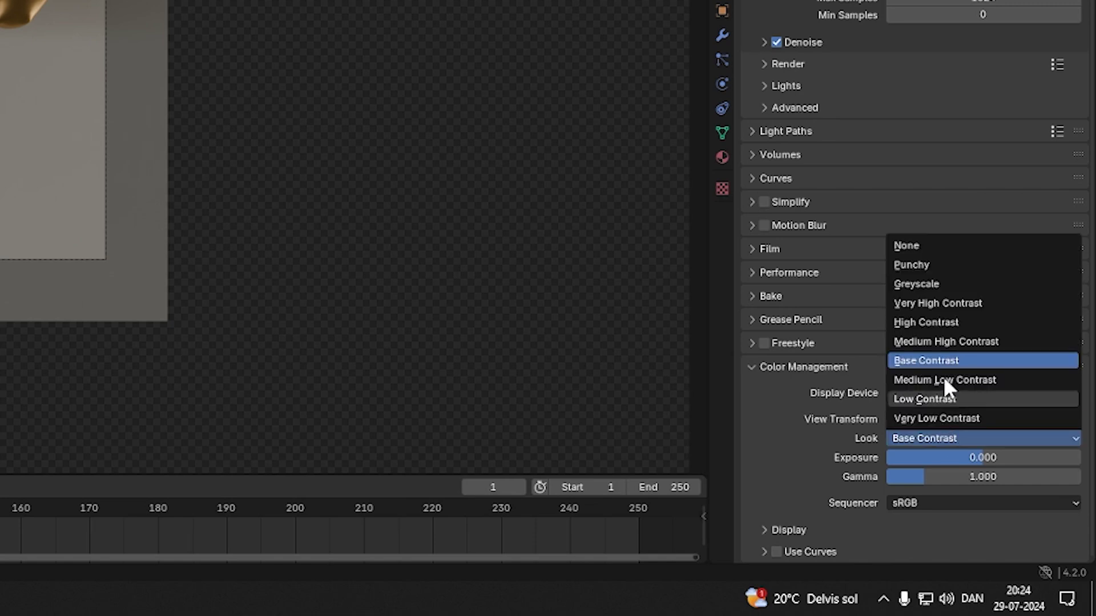
{"action": "left_click", "coordinate": [912, 341]}
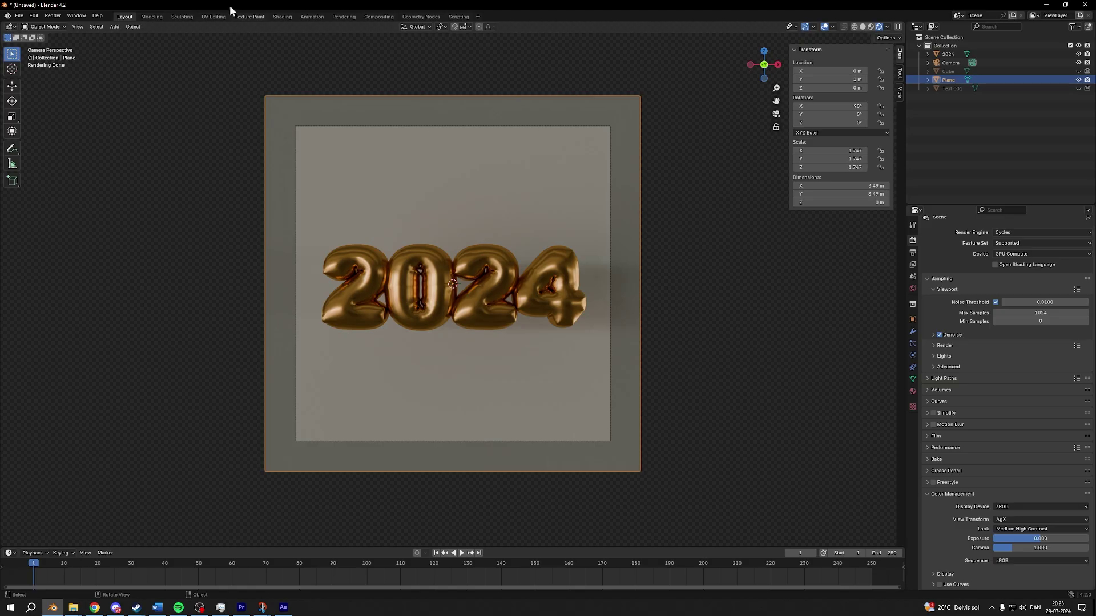
- Add an area light and place it in front of the 2024 text, at about X 1.9 m, Y -3.1 m, Z 0.7 m
{"action": "left_click", "coordinate": [114, 26]}
{"action": "mouse_move", "coordinate": [151, 137]}
{"action": "left_click", "coordinate": [200, 167]}
{"action": "middle_click_drag", "start_coordinate": [240, 183], "coordinate": [443, 249]}
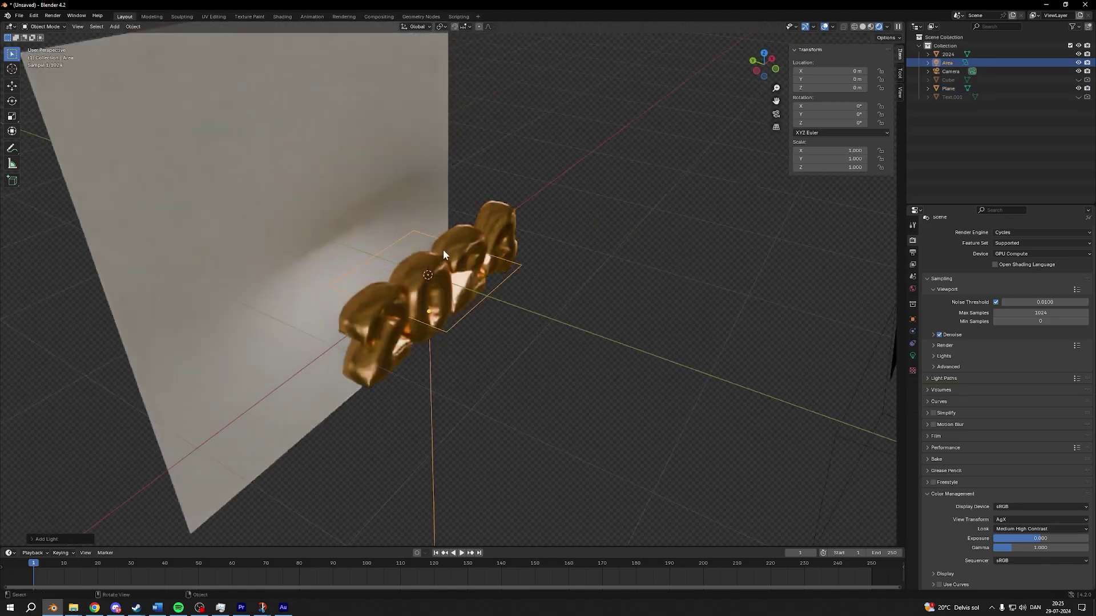
{"action": "scroll", "coordinate": [494, 235], "scroll_direction": "down", "scroll_amount": 4}
{"action": "key", "text": "g"}
{"action": "left_click", "coordinate": [641, 238]}
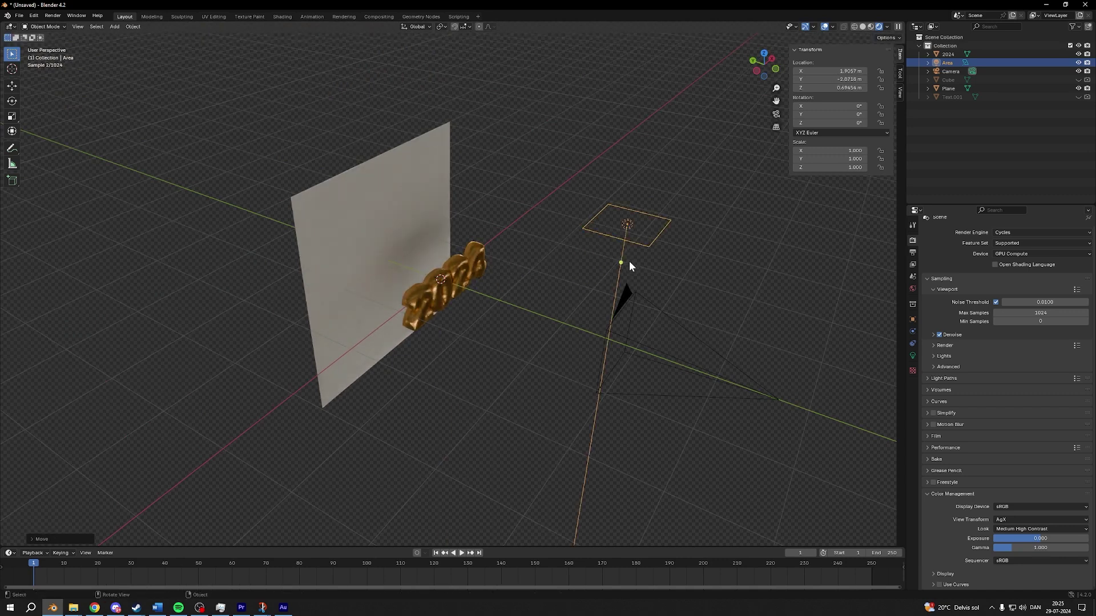
- Aim the area light at the 2024 text and return to the camera view
{"action": "left_click_drag", "start_coordinate": [628, 261], "coordinate": [468, 286]}
{"action": "left_click", "coordinate": [456, 283]}
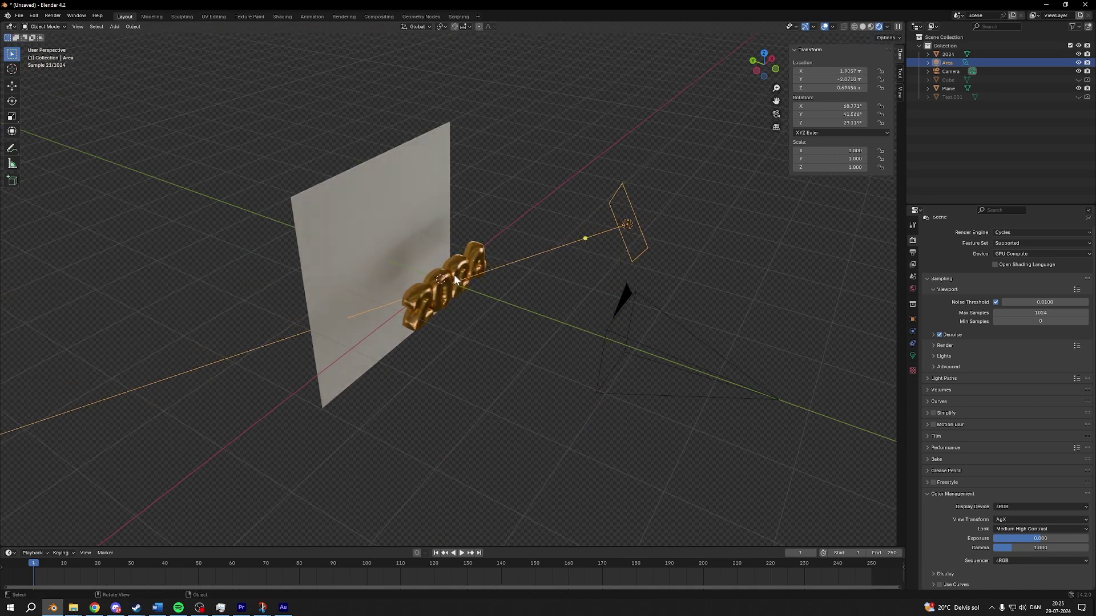
{"action": "key", "text": "KP_0"}
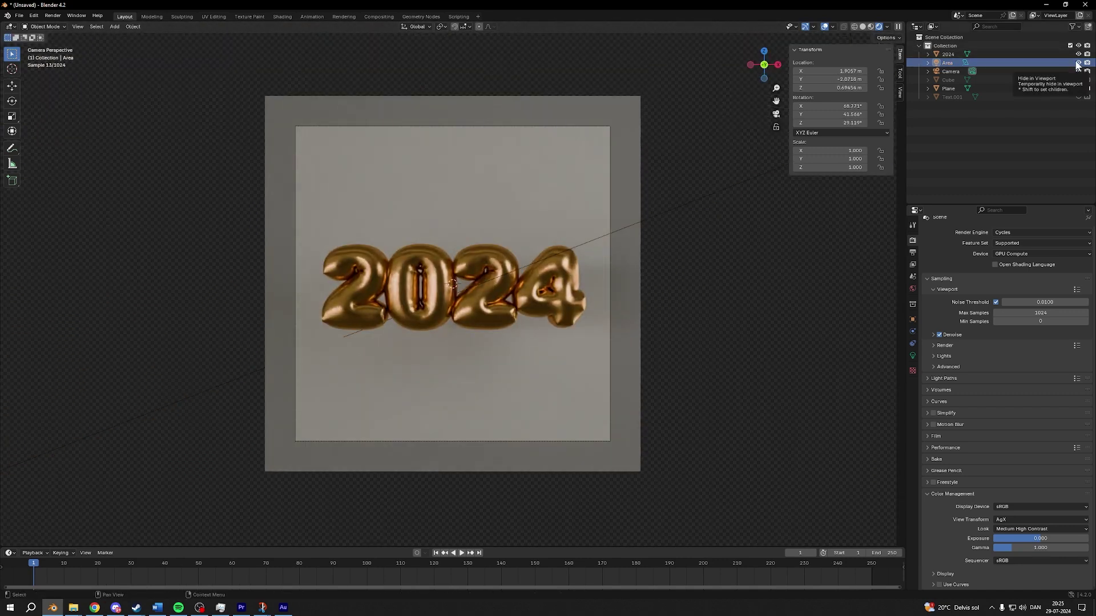
- Set the area light's power to 20 W, keeping the light selected
{"action": "left_click", "coordinate": [913, 355]}
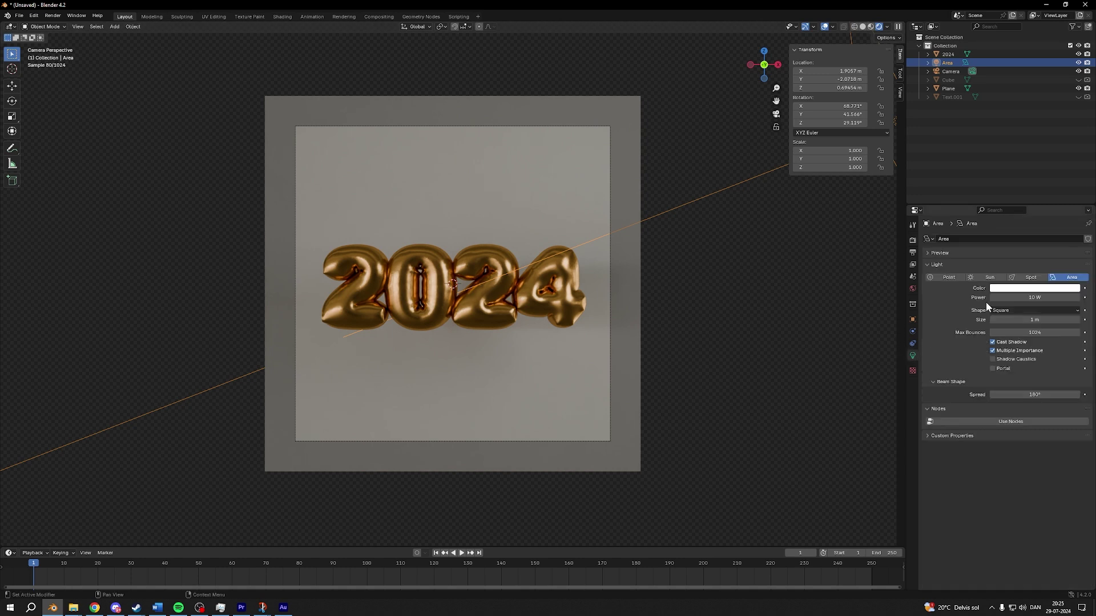
{"action": "left_click", "coordinate": [828, 292]}
{"action": "key", "text": "ctrl+z"}
- Scale the area light down to about 0.724 and hide the viewport overlays to inspect the text up close
{"action": "key", "text": "s"}
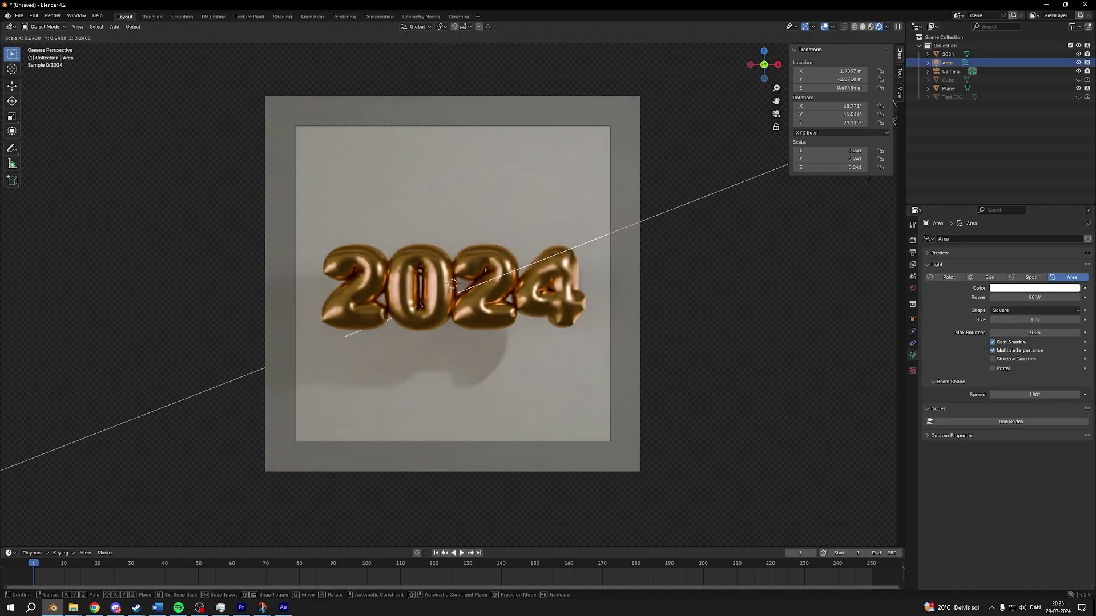
{"action": "left_click", "coordinate": [795, 367]}
{"action": "left_click", "coordinate": [795, 367]}
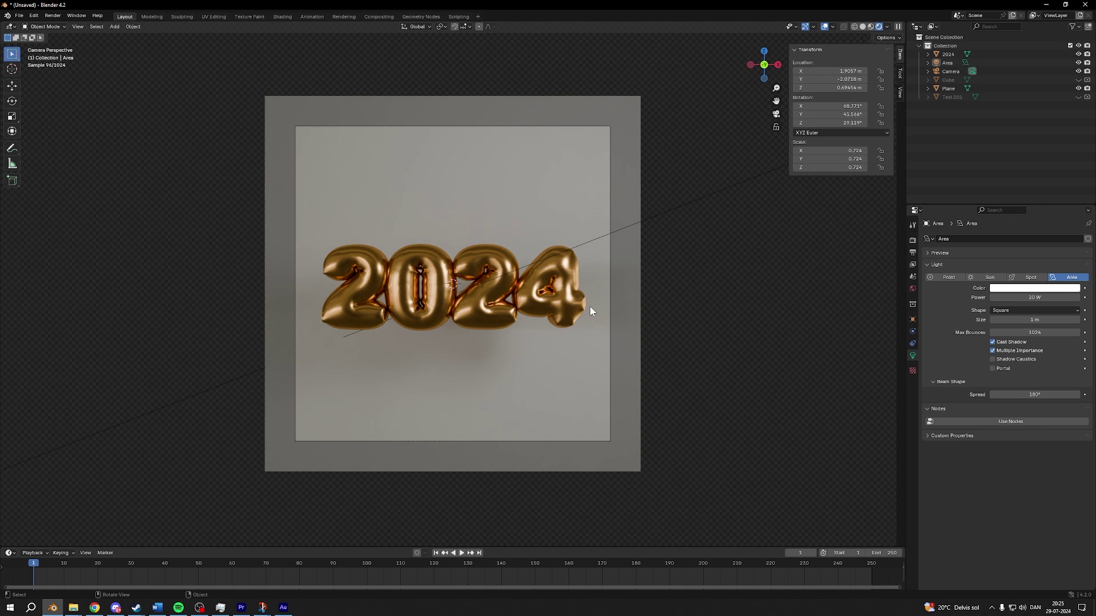
{"action": "left_click", "coordinate": [825, 27]}
{"action": "scroll", "coordinate": [440, 218], "scroll_direction": "up", "scroll_amount": 5}
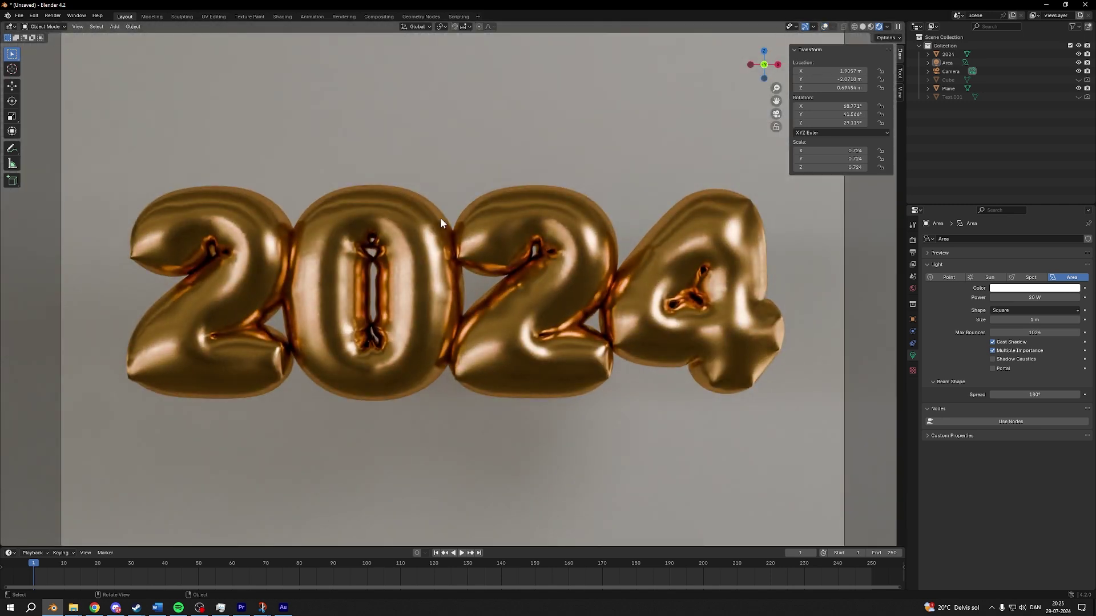